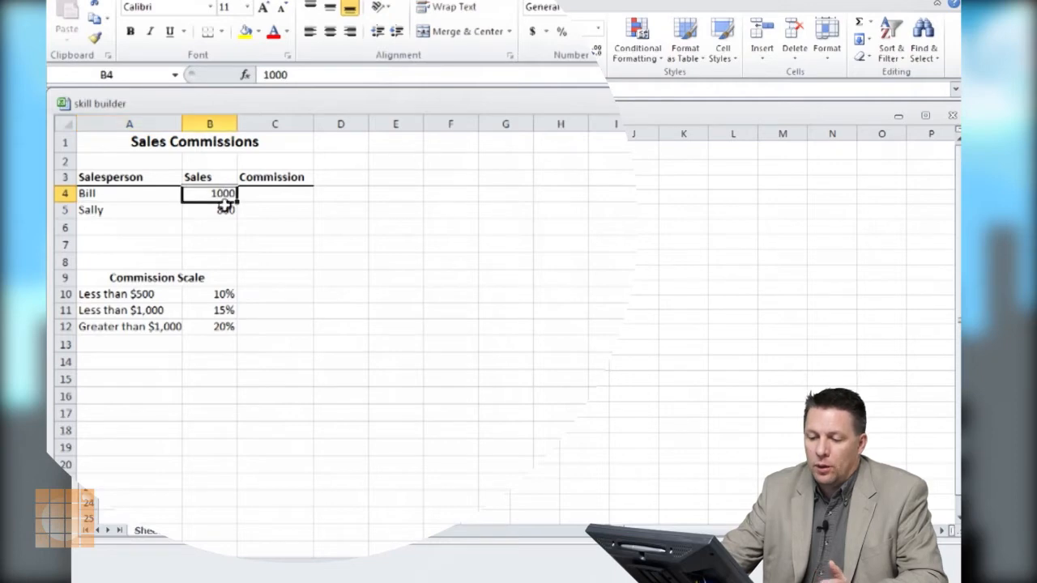
# Review the sales figures, the empty Commission column and the three commission scale rates in B10:B12
pyautogui.click(225, 209)
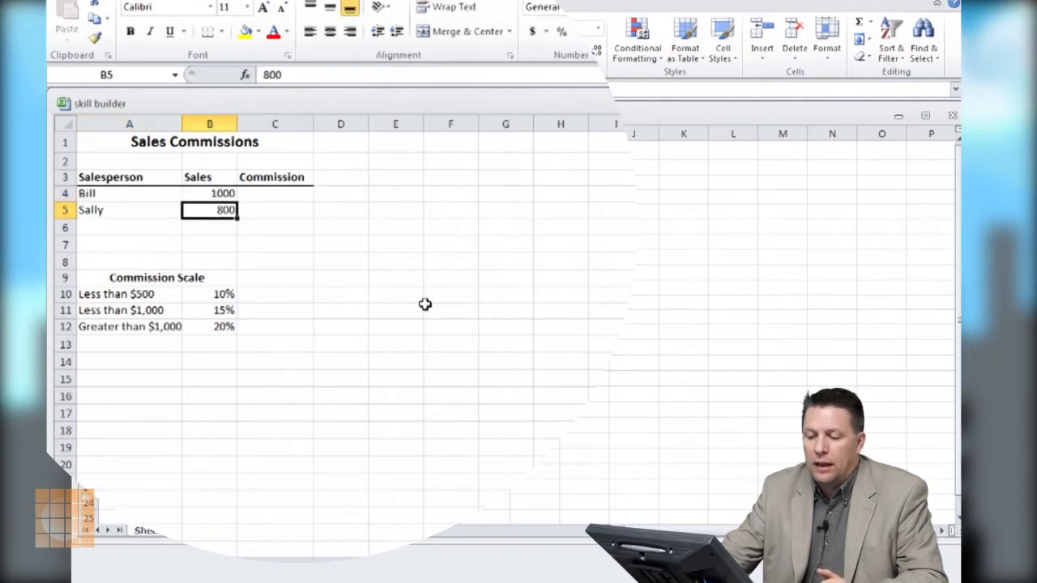
pyautogui.click(291, 193)
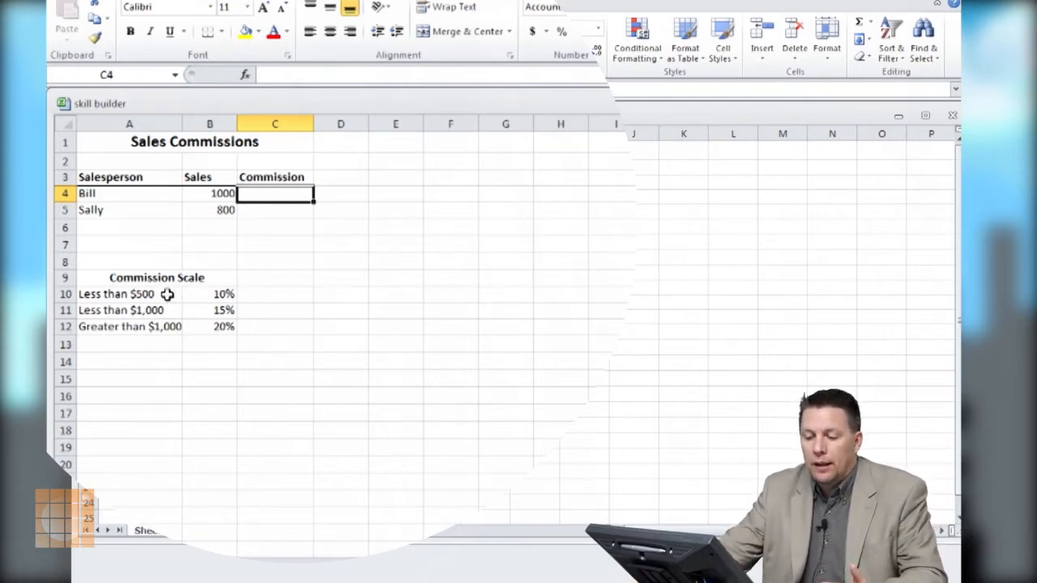
pyautogui.click(213, 295)
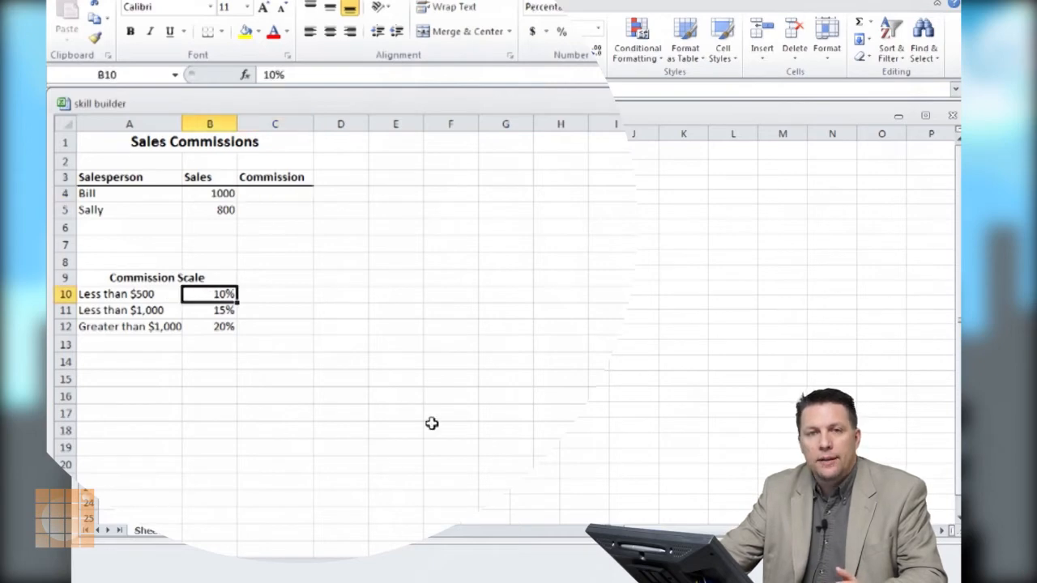
pyautogui.click(226, 312)
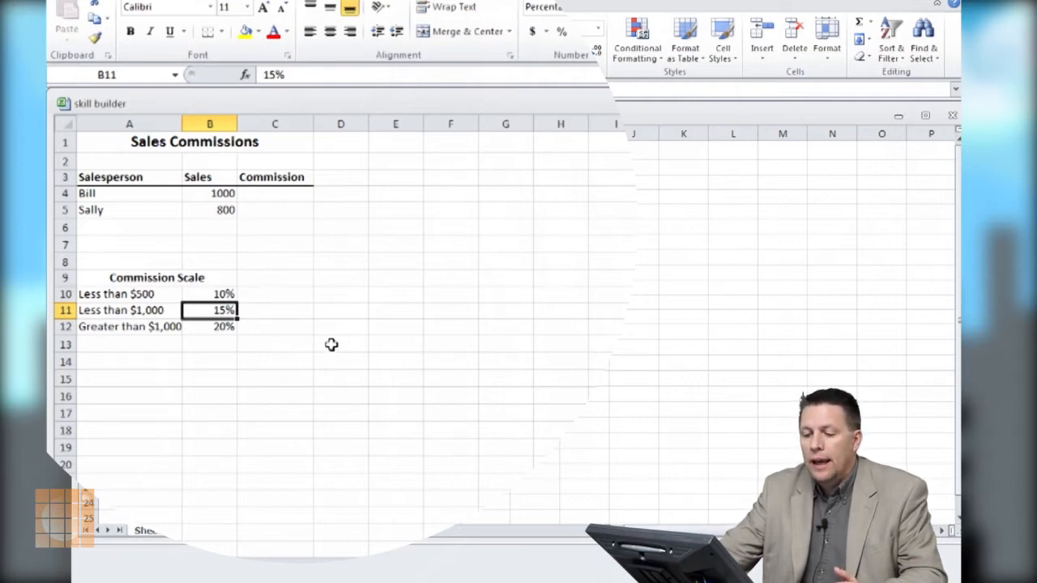
pyautogui.click(230, 325)
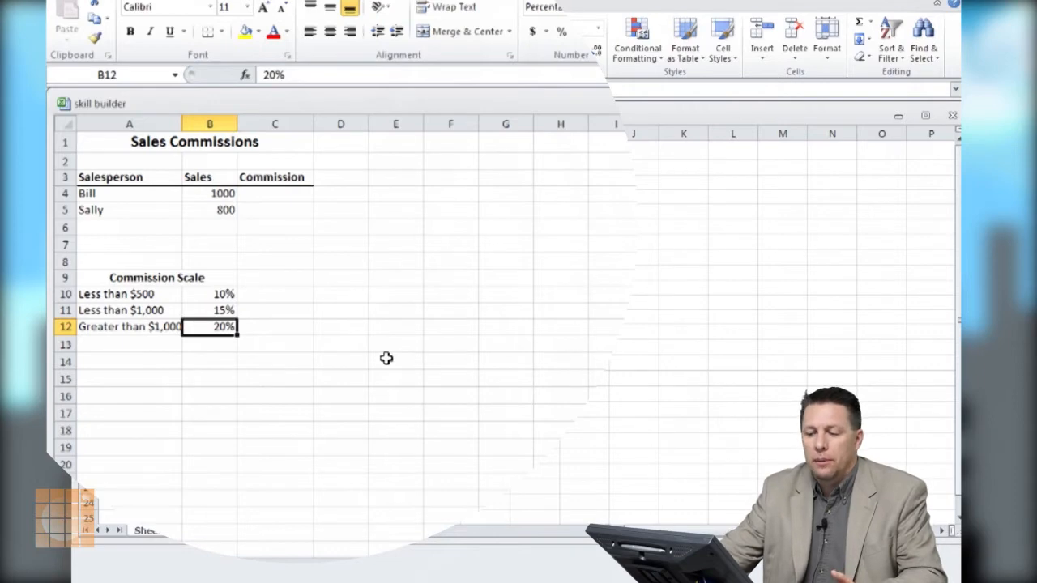
# Begin an IF formula in C4 with the logical test B4<499
pyautogui.click(280, 191)
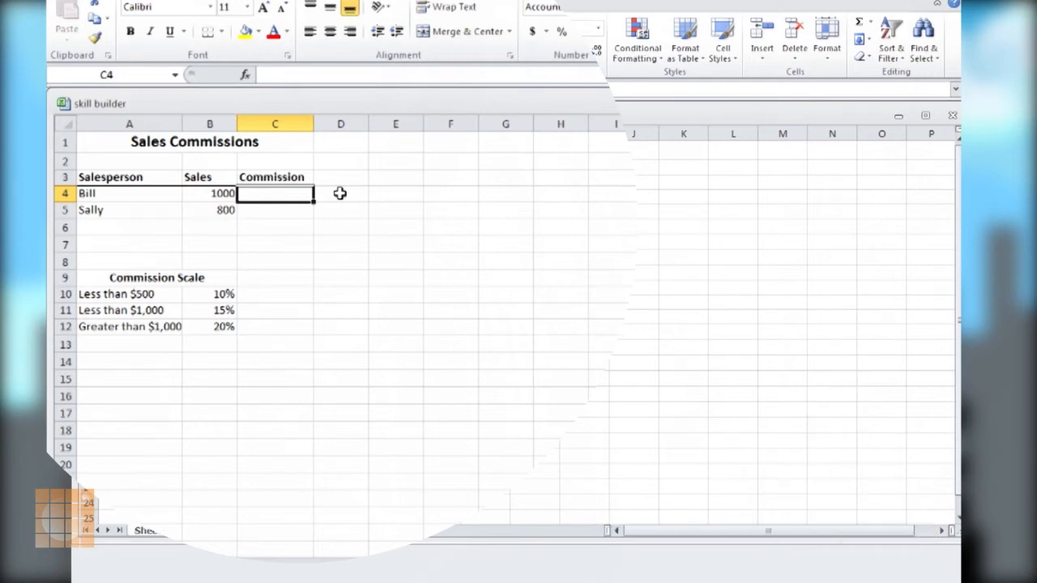
pyautogui.write('=')
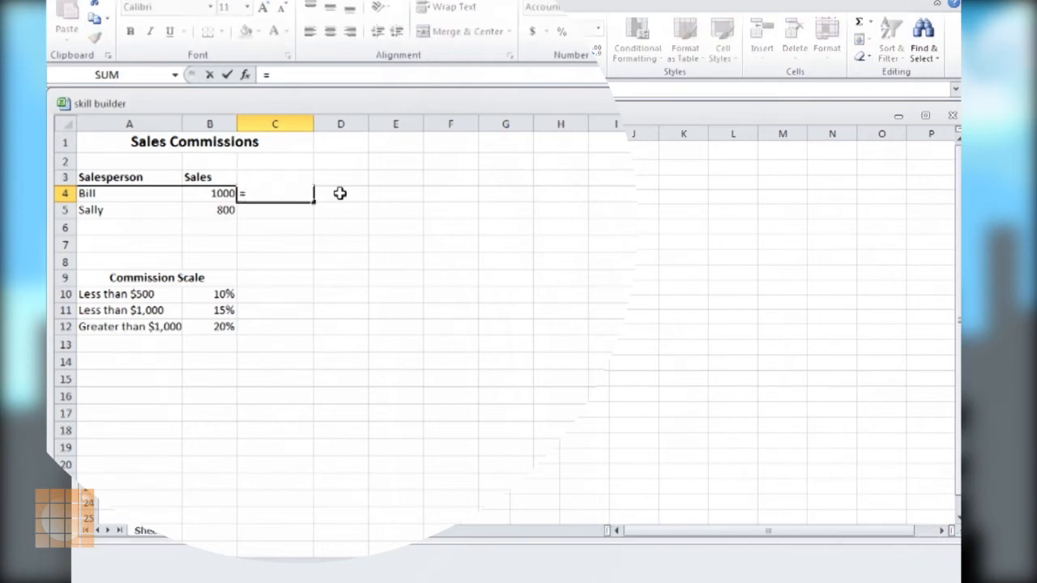
pyautogui.write('if(')
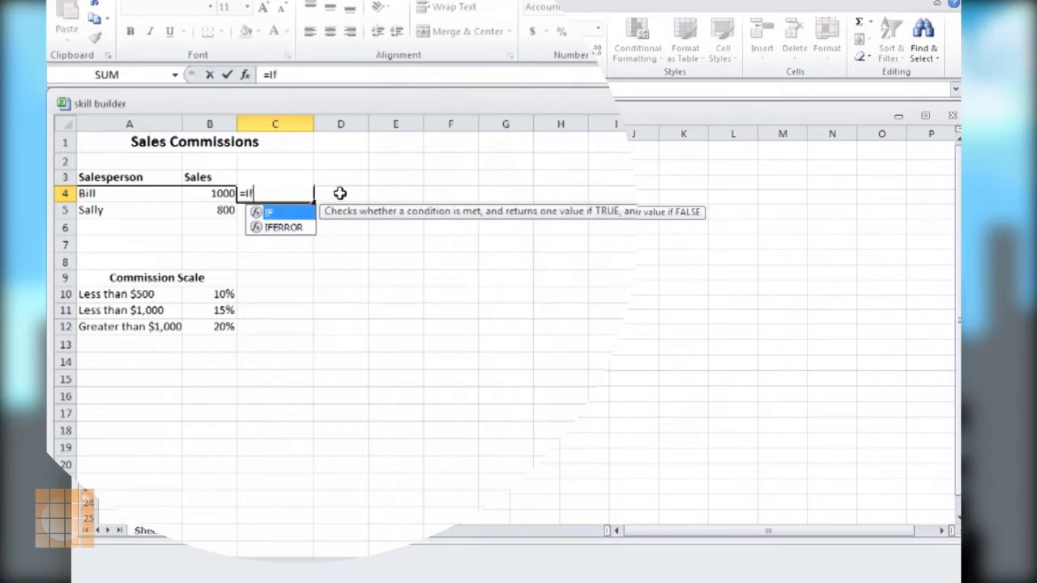
pyautogui.click(211, 195)
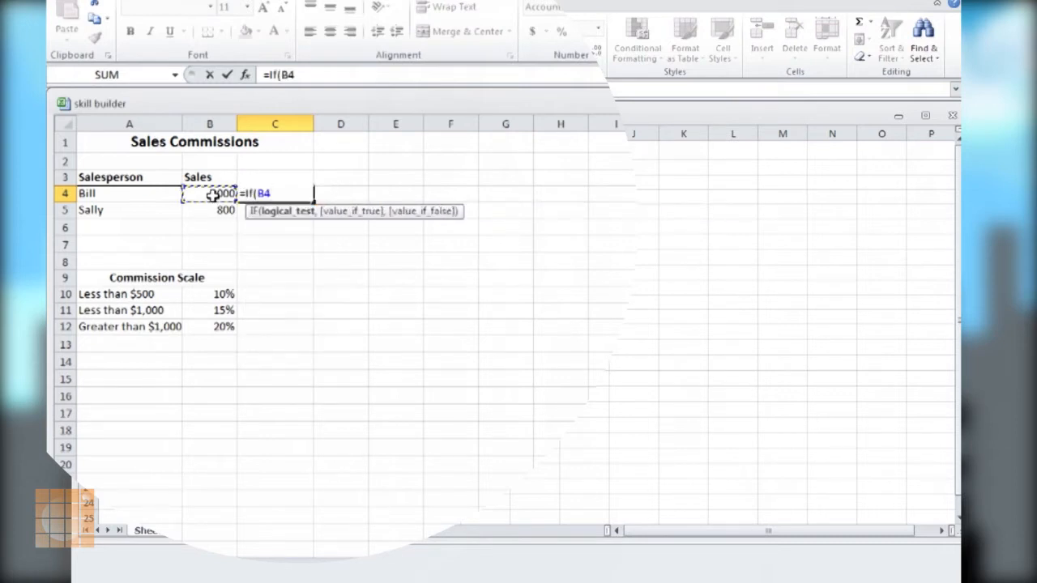
pyautogui.write('<499,')
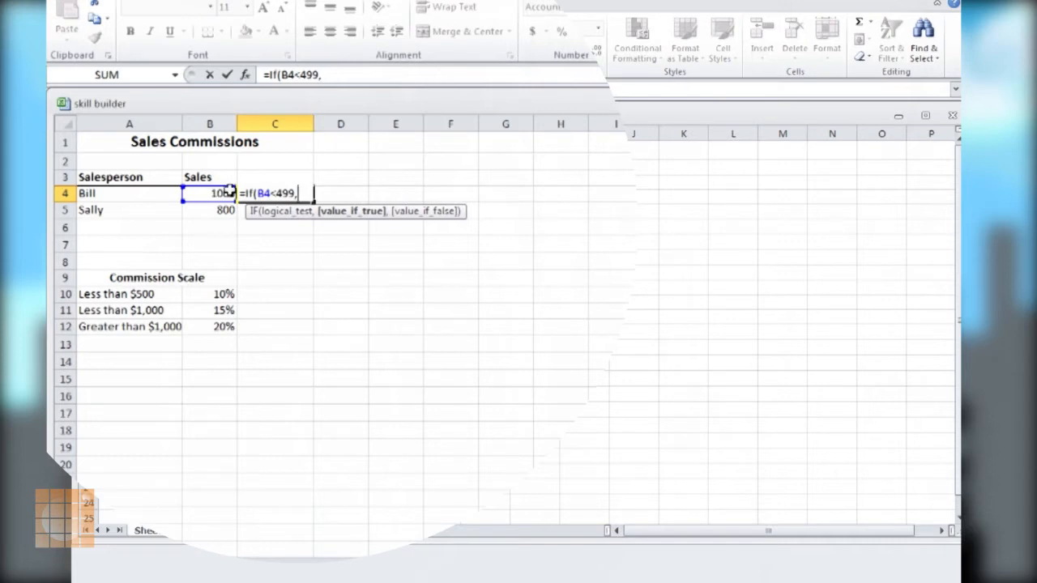
# Complete the C4 formula with B4*B10 as the value if true and "Higher" as the value if false
pyautogui.click(213, 193)
pyautogui.write('*')
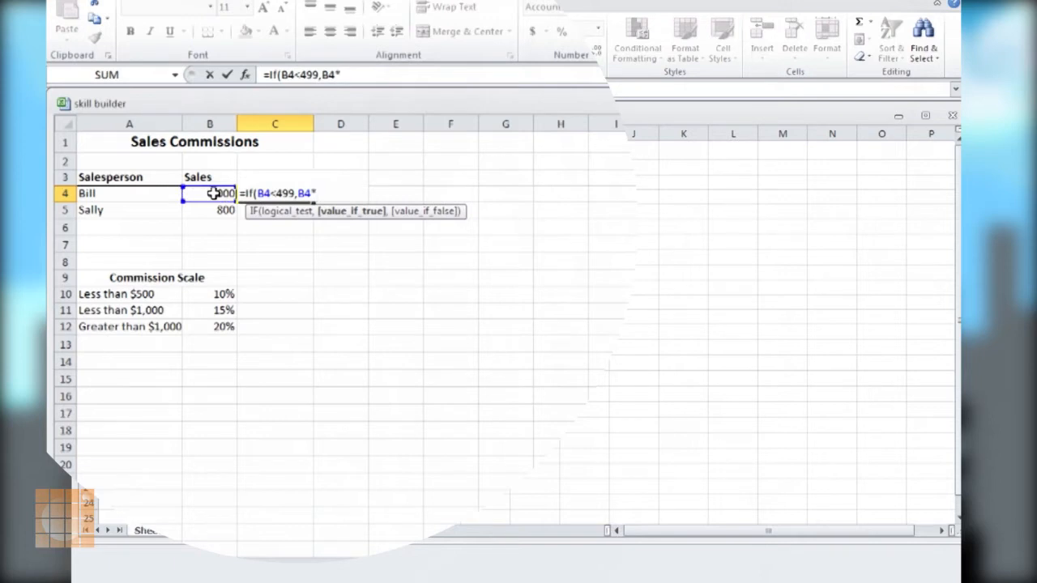
pyautogui.click(210, 295)
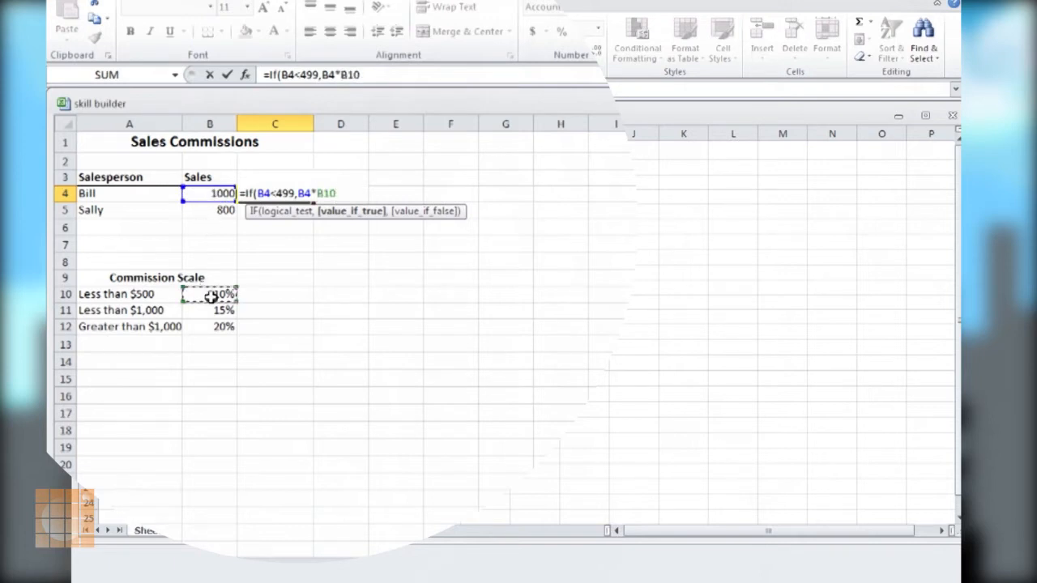
pyautogui.write(',')
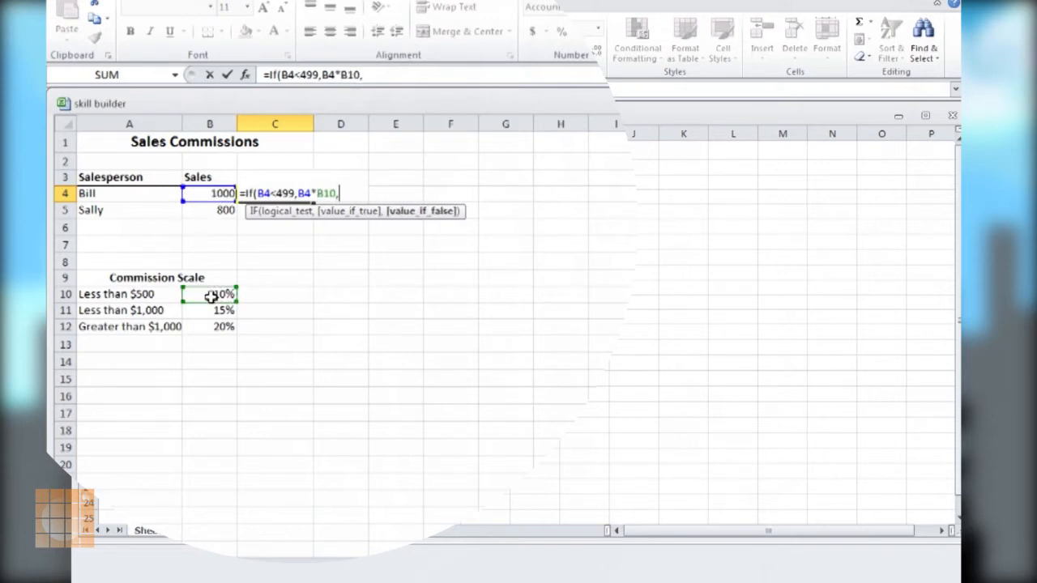
pyautogui.write('"Higher")')
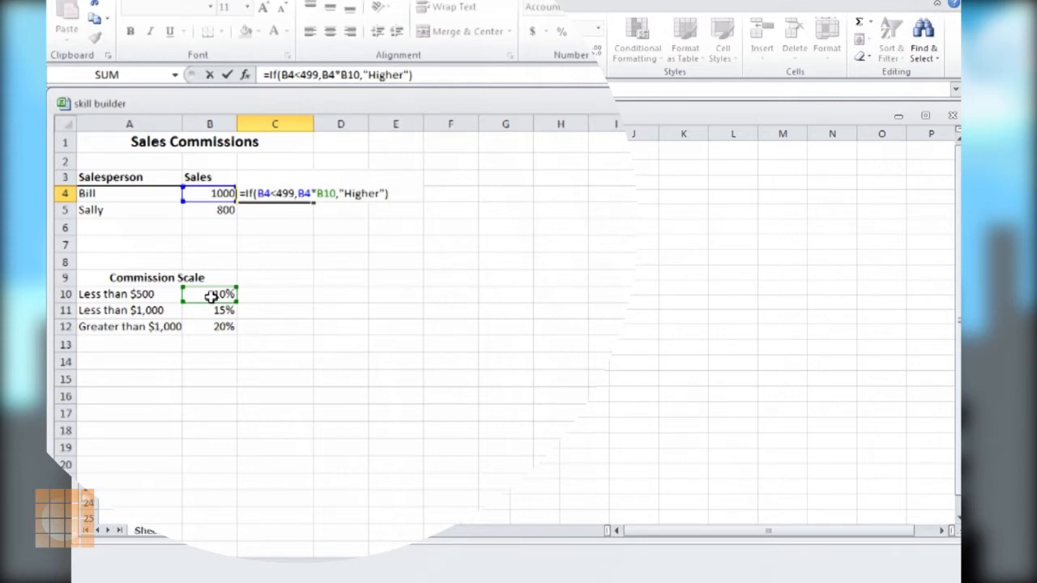
pyautogui.press('Return')
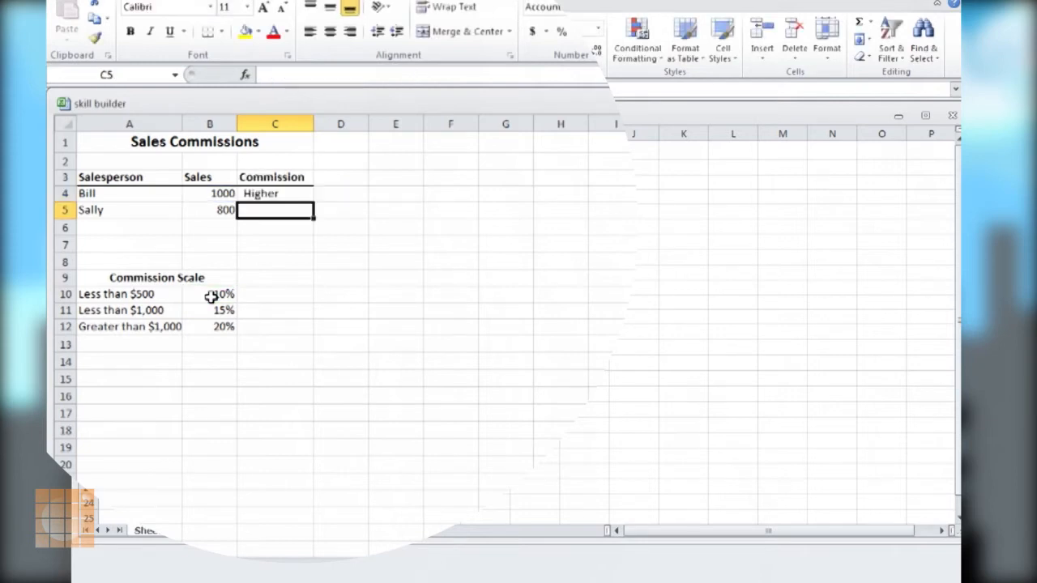
# Set the sales amount in B4 to 450 to test the commission formula
pyautogui.click(277, 194)
pyautogui.click(220, 193)
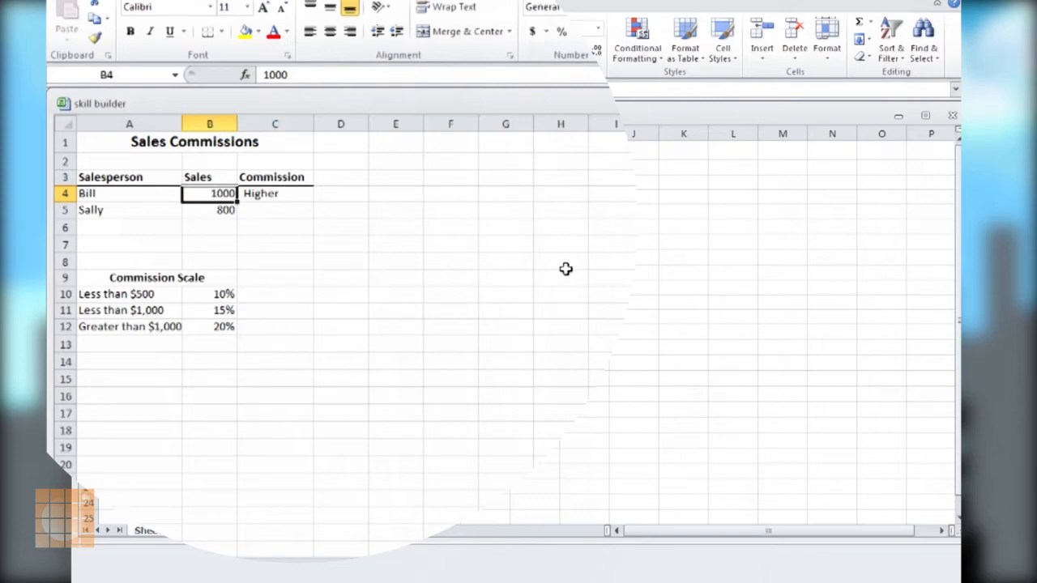
pyautogui.press('Right')
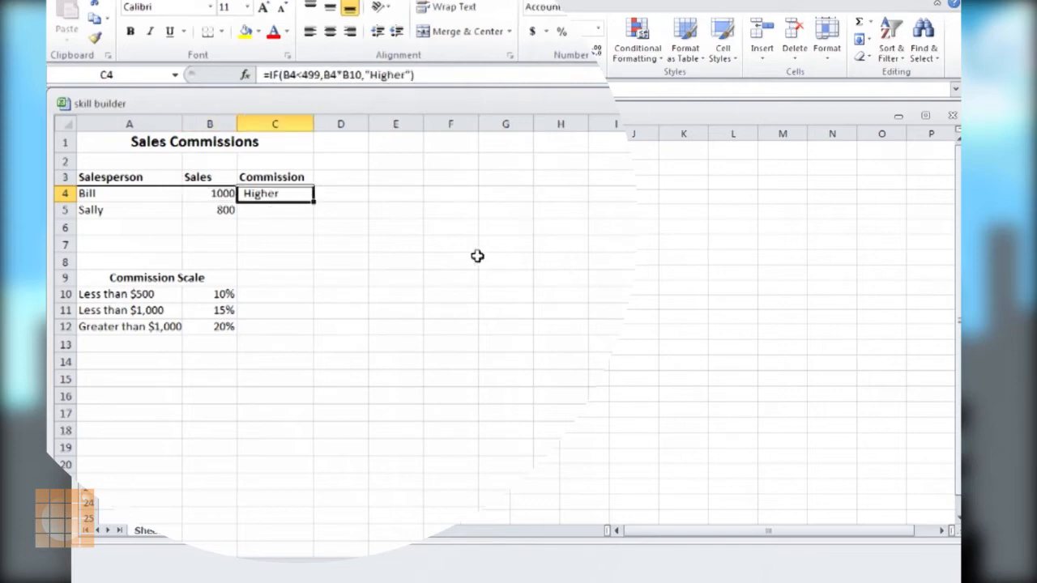
pyautogui.press('Left')
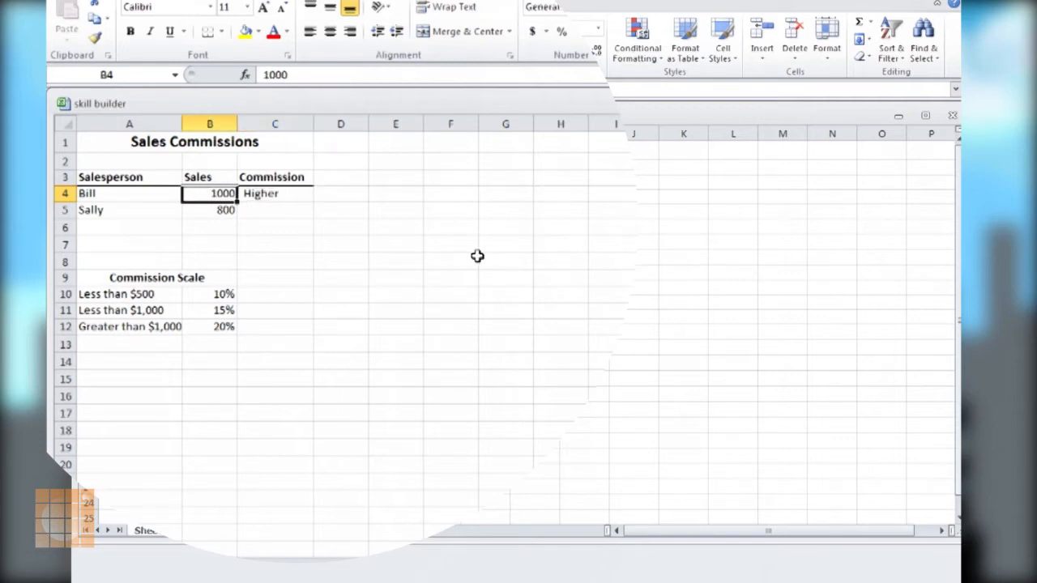
pyautogui.write('450')
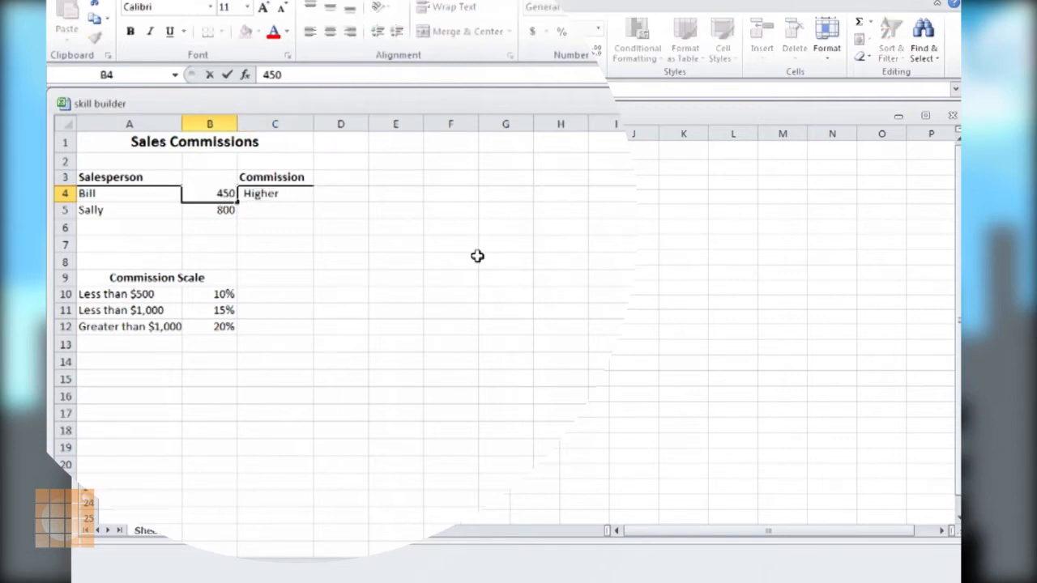
pyautogui.press('Return')
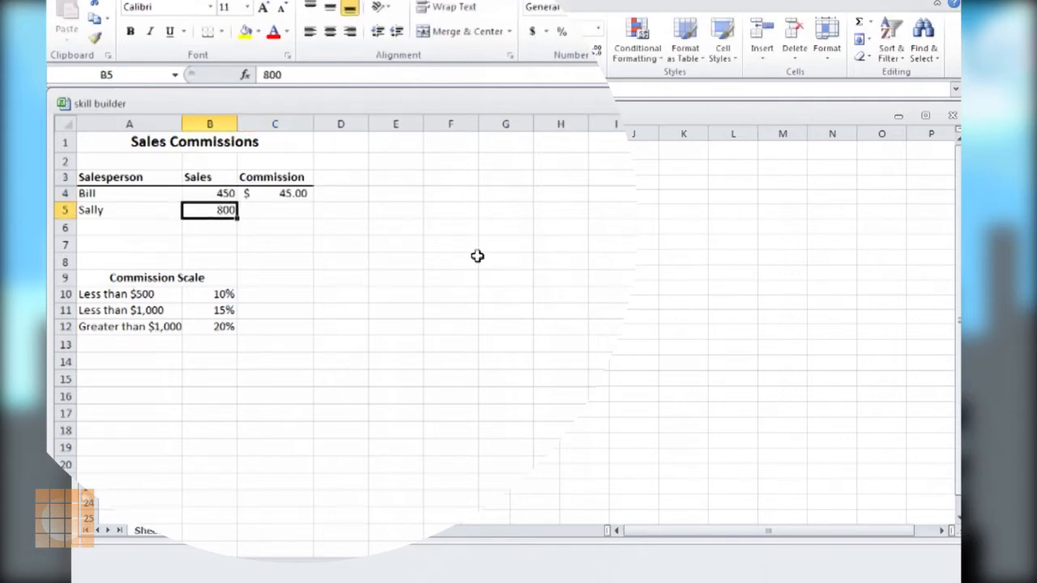
# Replace "Higher" in the C4 formula with a nested IF whose logical test is B4<999
pyautogui.click(294, 191)
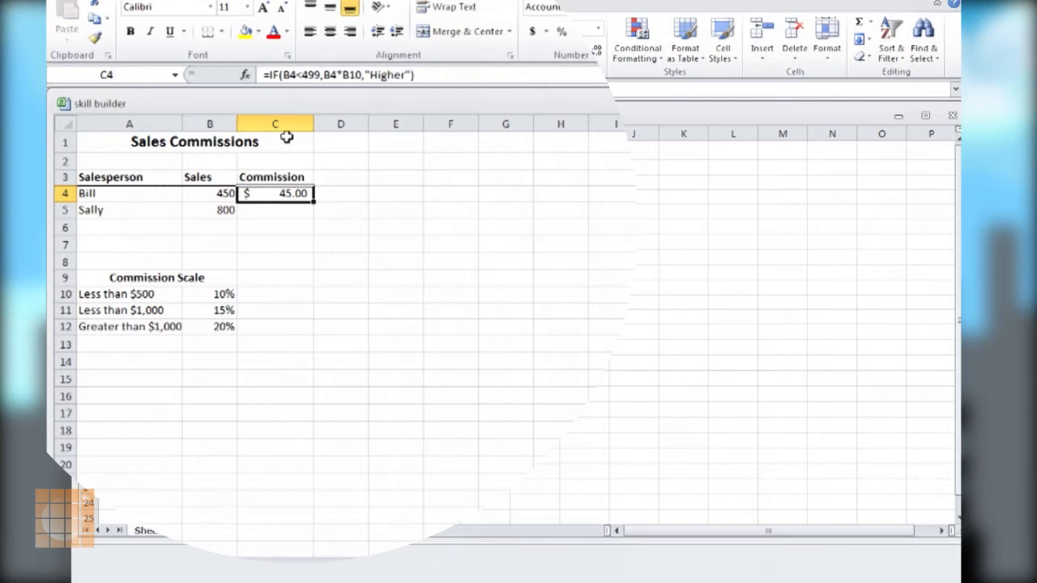
pyautogui.click(363, 73)
pyautogui.moveTo(364, 73); pyautogui.dragTo(412, 71)
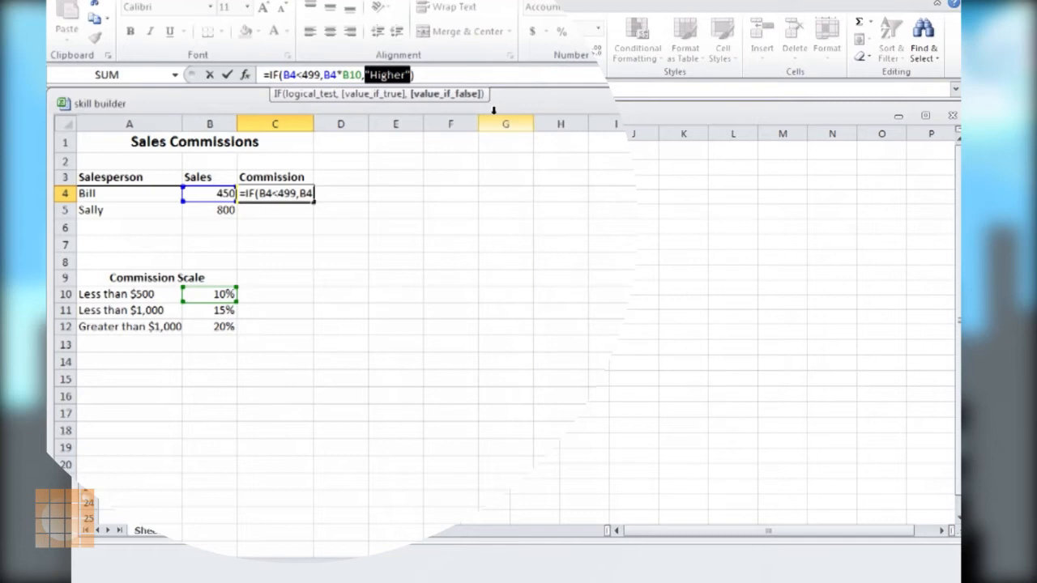
pyautogui.write('if(')
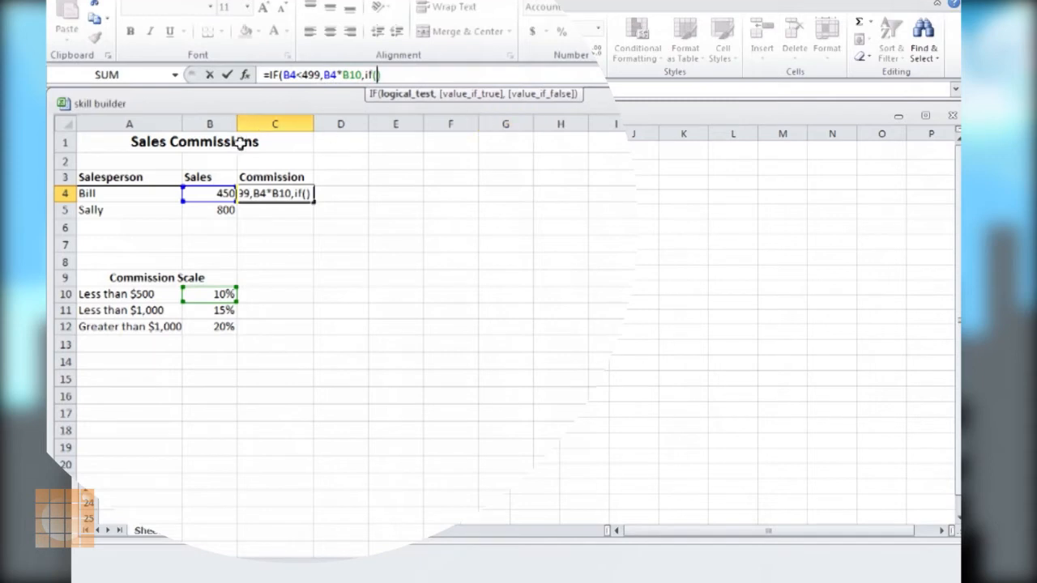
pyautogui.click(215, 193)
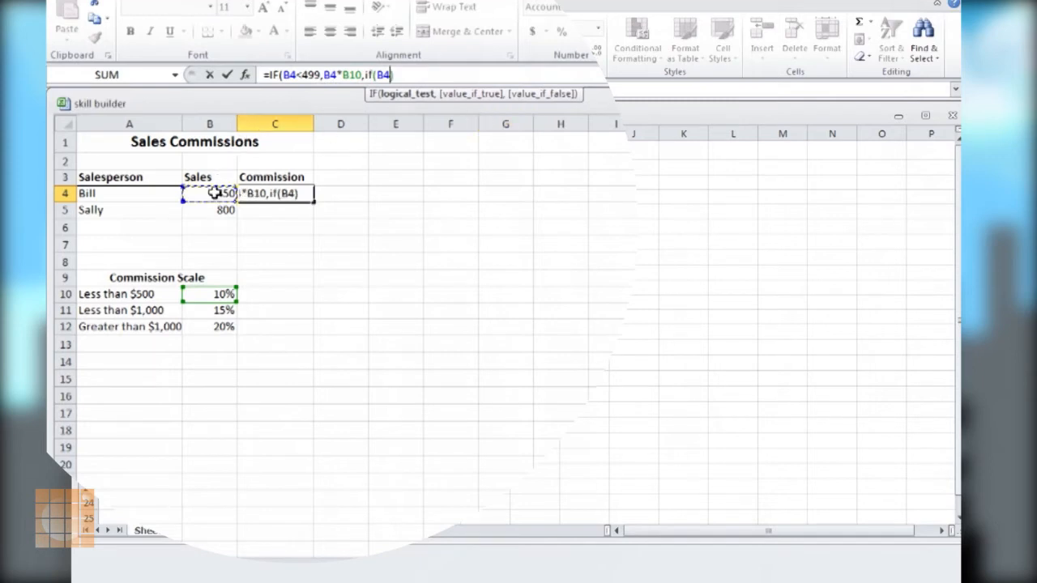
pyautogui.write('<999')
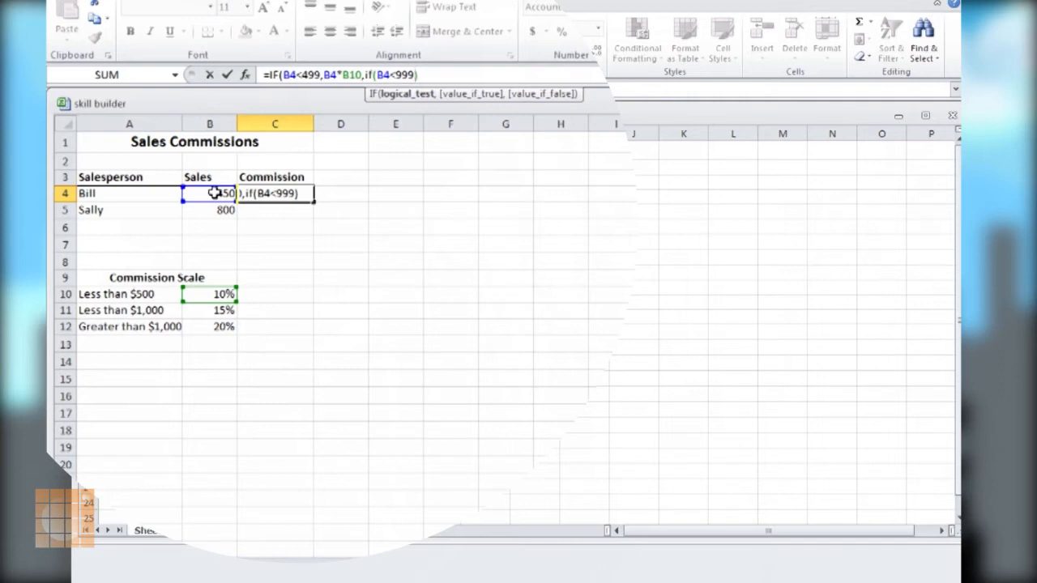
pyautogui.write(',')
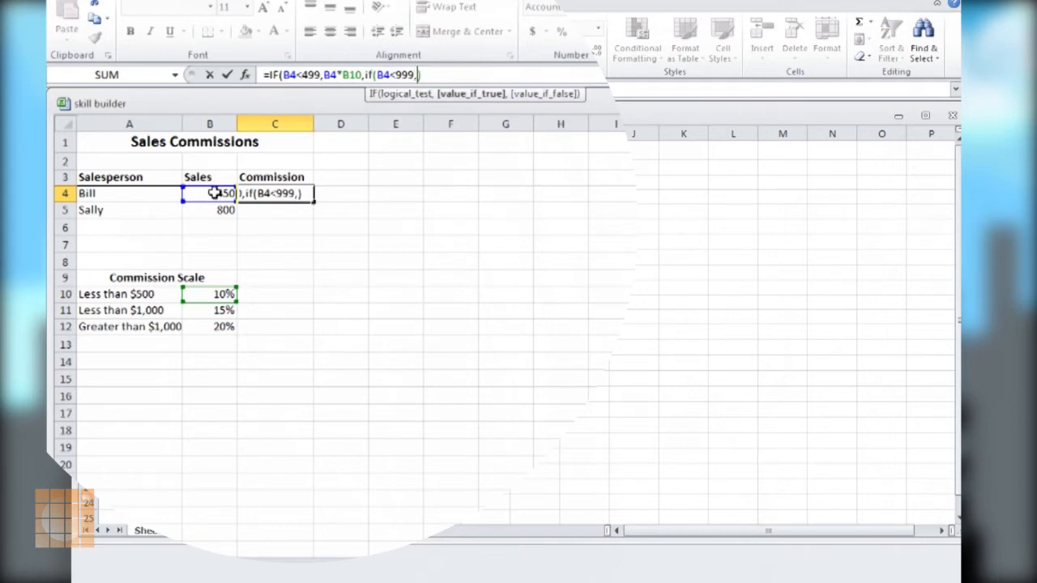
# Set the nested IF's value if true to B4*B11 in the C4 formula
pyautogui.click(213, 192)
pyautogui.write('*')
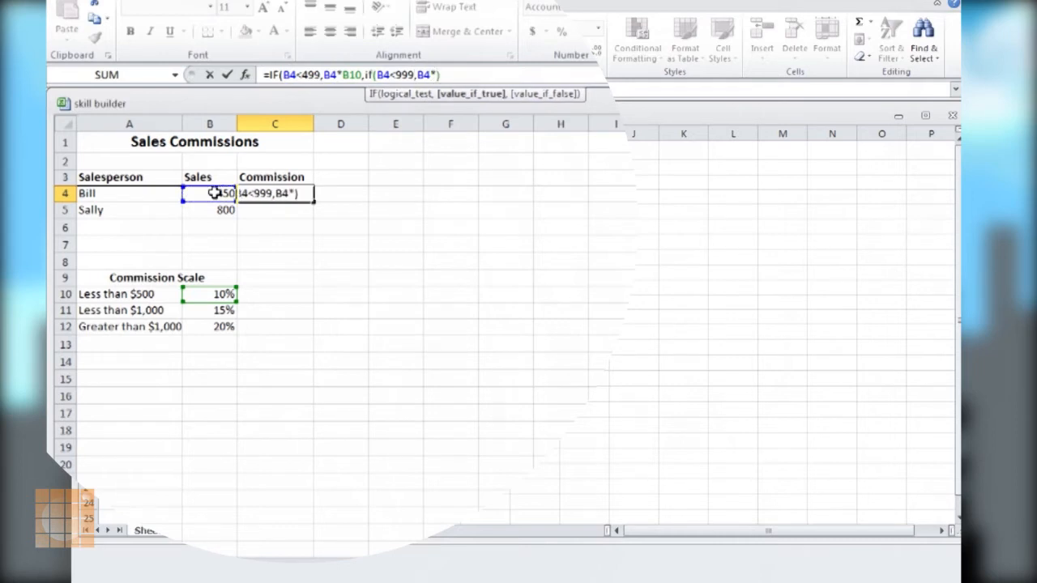
pyautogui.click(198, 314)
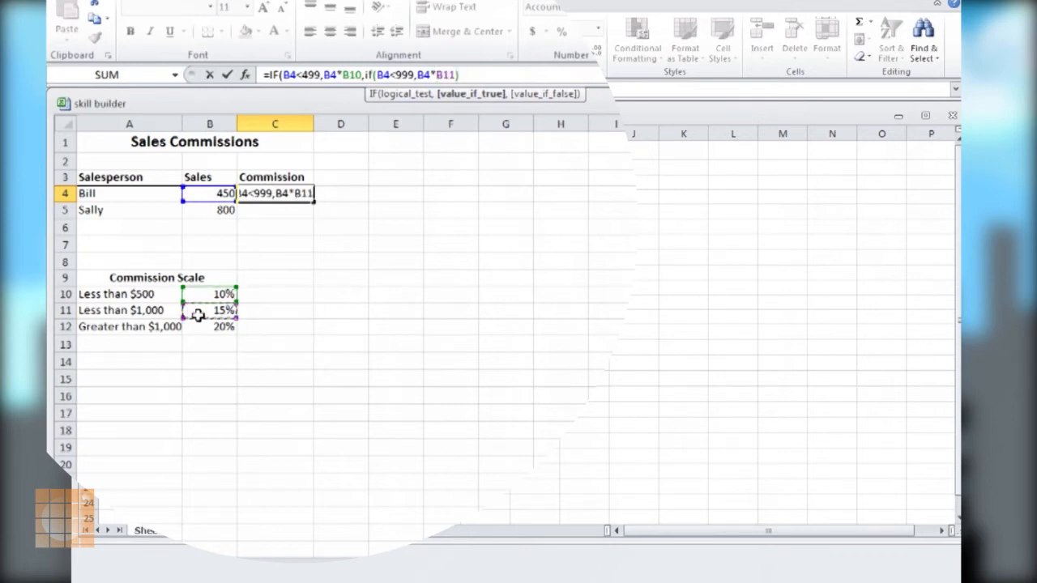
pyautogui.write(',')
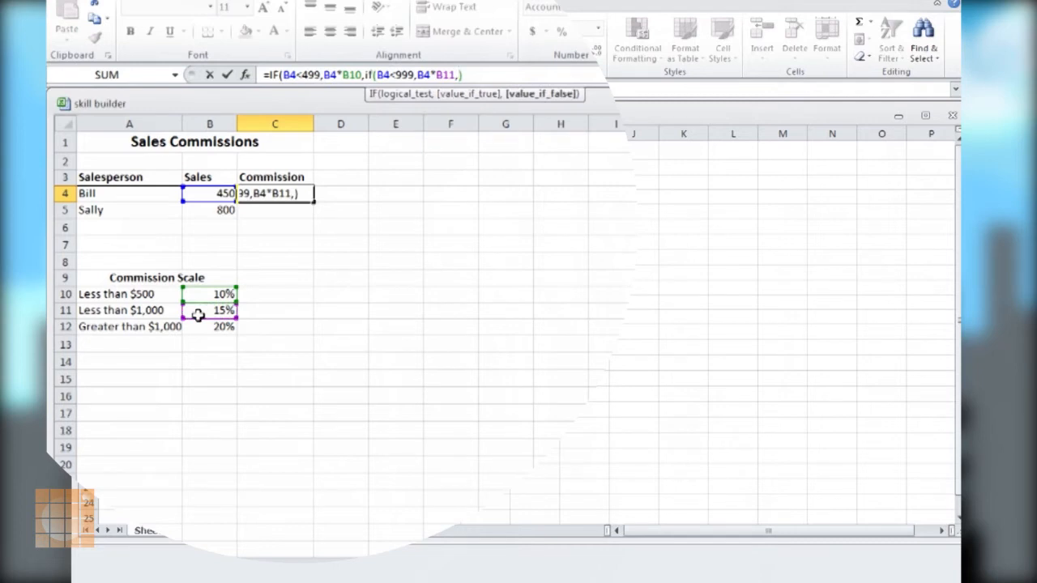
# Set the nested IF's value if false to B4*B12, close both IF functions, and enter the C4 formula
pyautogui.click(220, 194)
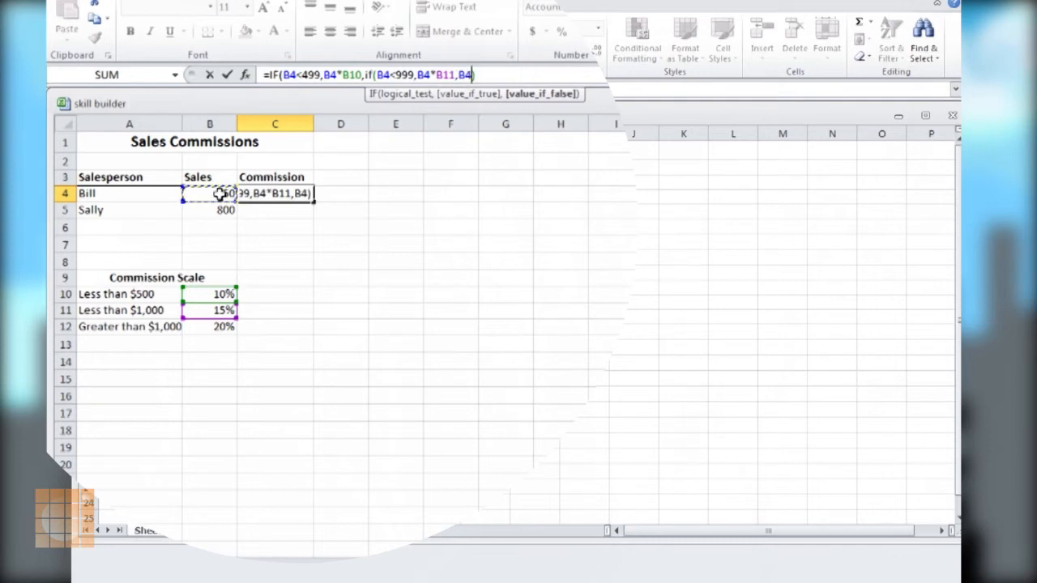
pyautogui.write('*')
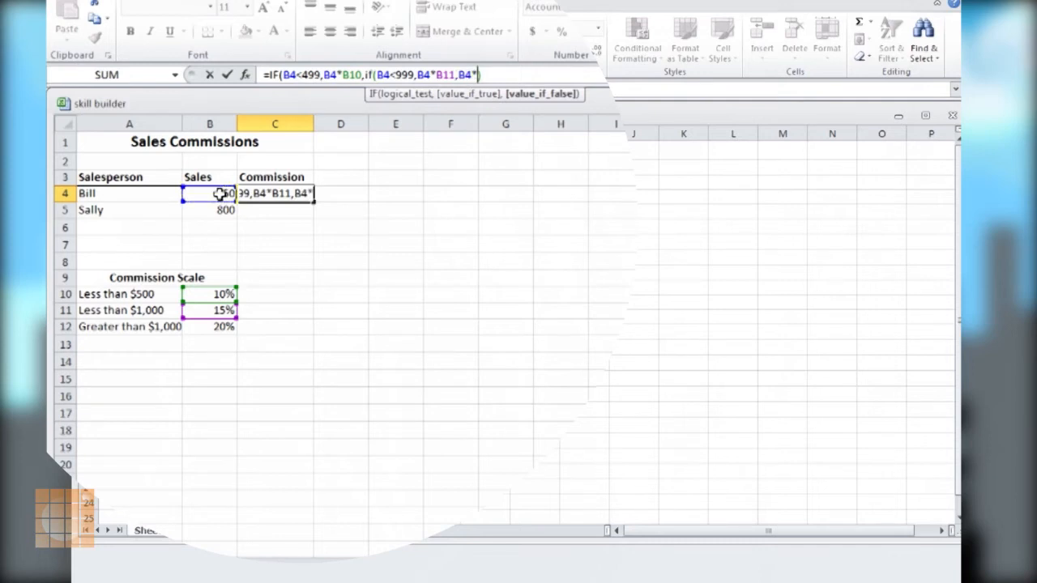
pyautogui.click(207, 327)
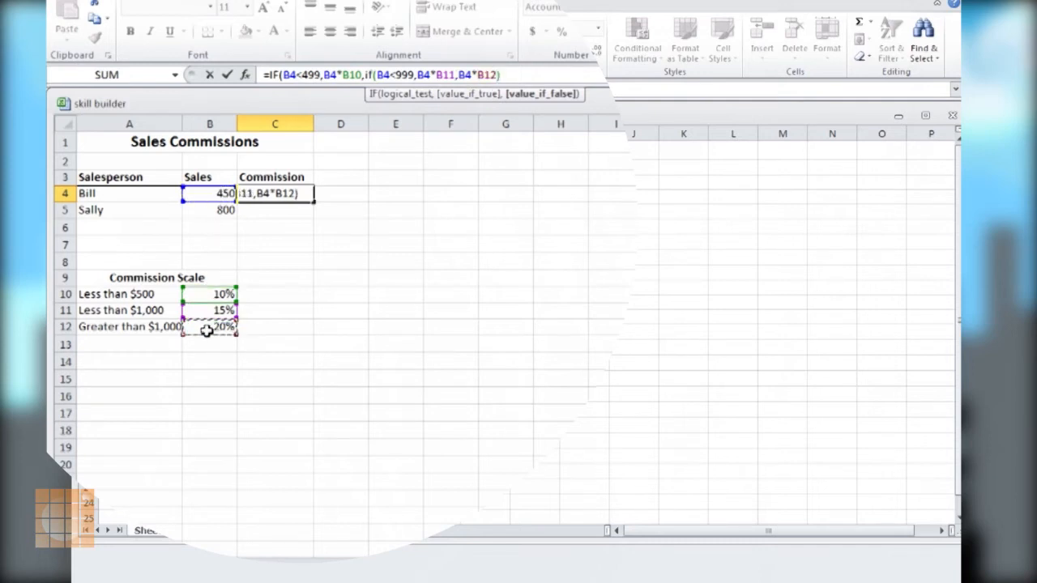
pyautogui.write('))')
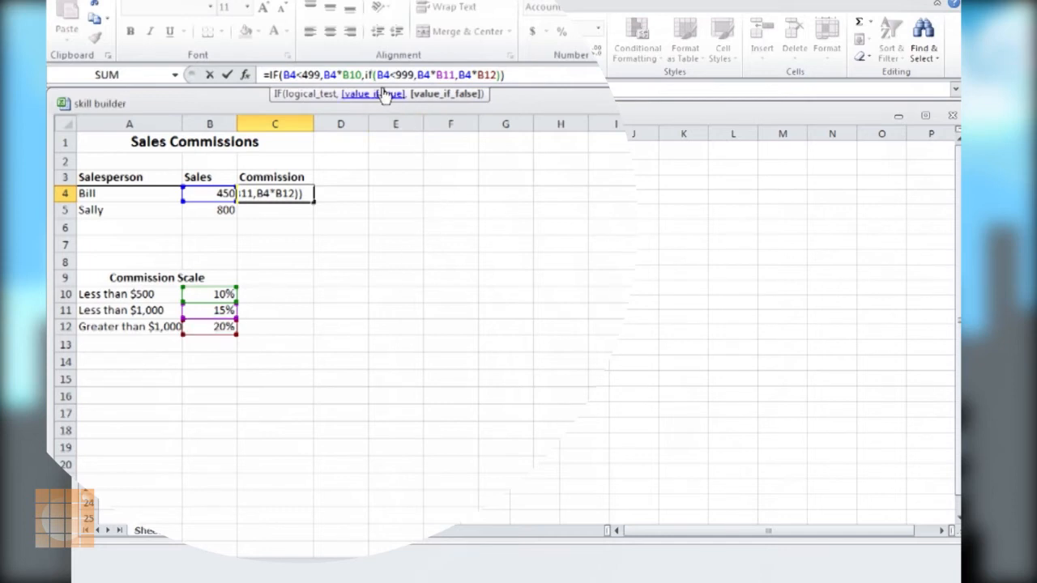
pyautogui.click(514, 72)
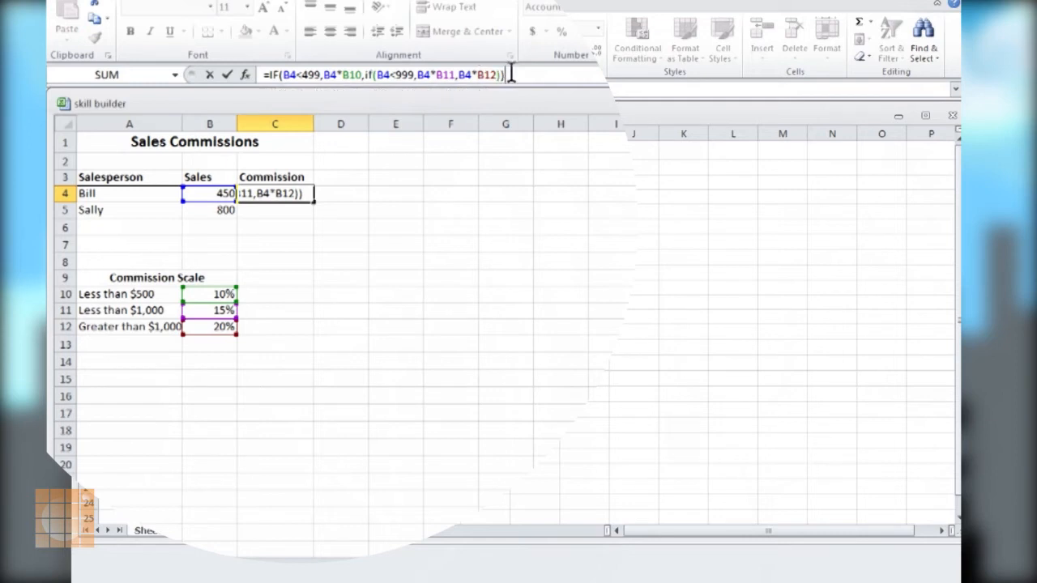
pyautogui.click(280, 74)
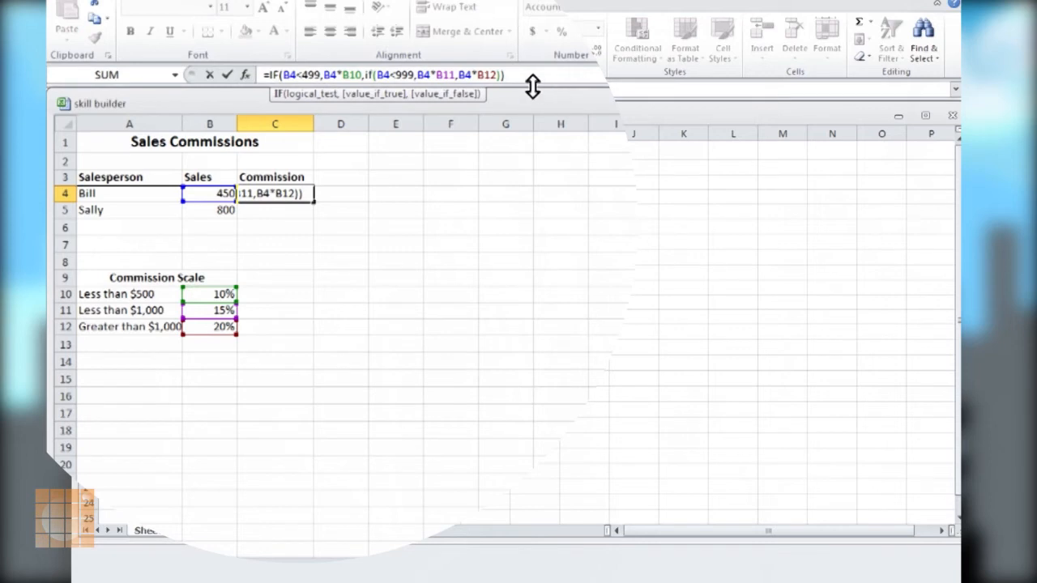
pyautogui.click(517, 75)
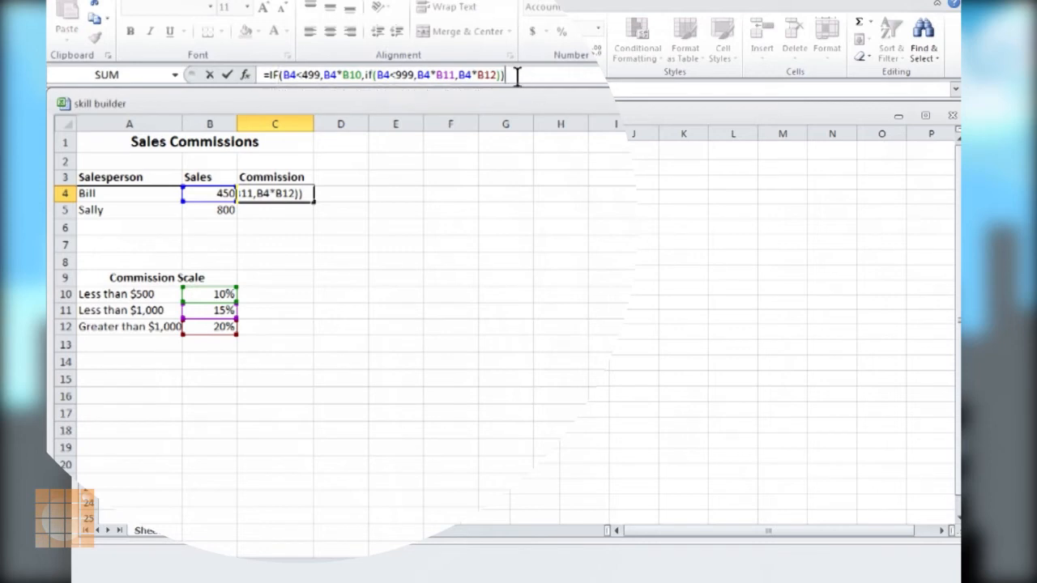
pyautogui.press('Return')
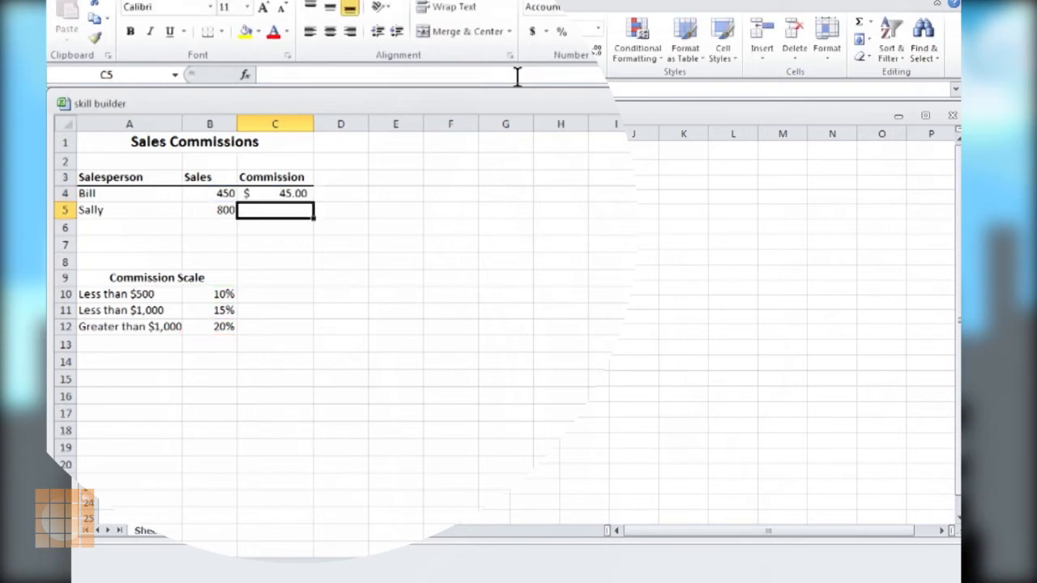
pyautogui.press('Up')
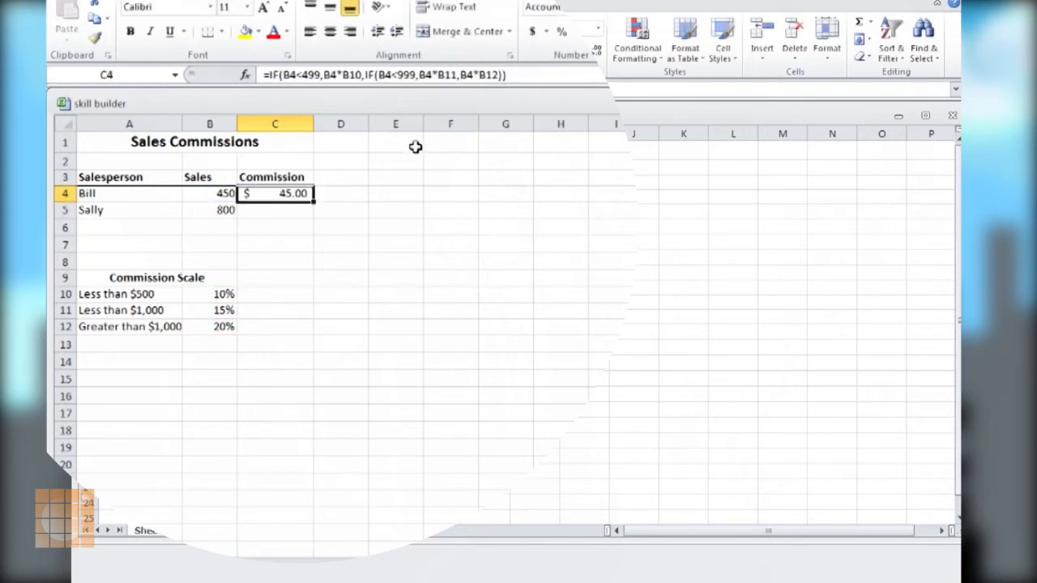
# Set the sales amount in B4 to 500 to test the 15% commission tier
pyautogui.click(221, 193)
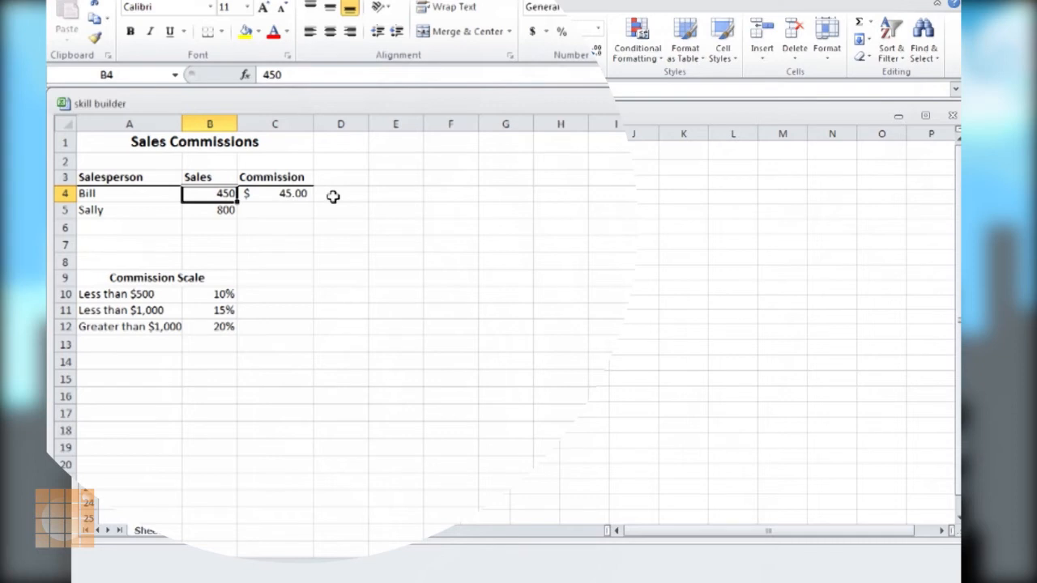
pyautogui.write('500')
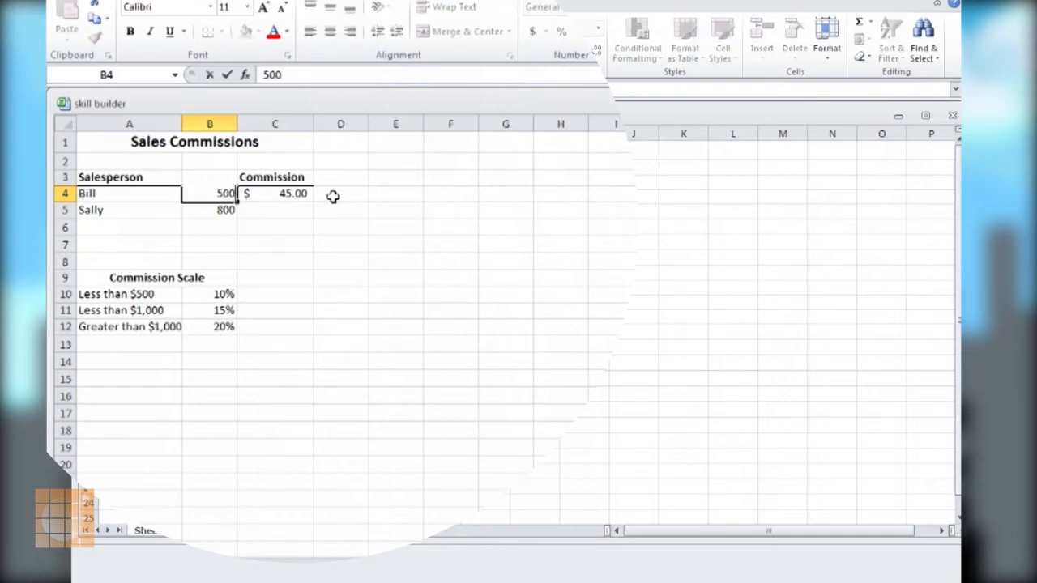
pyautogui.press('Return')
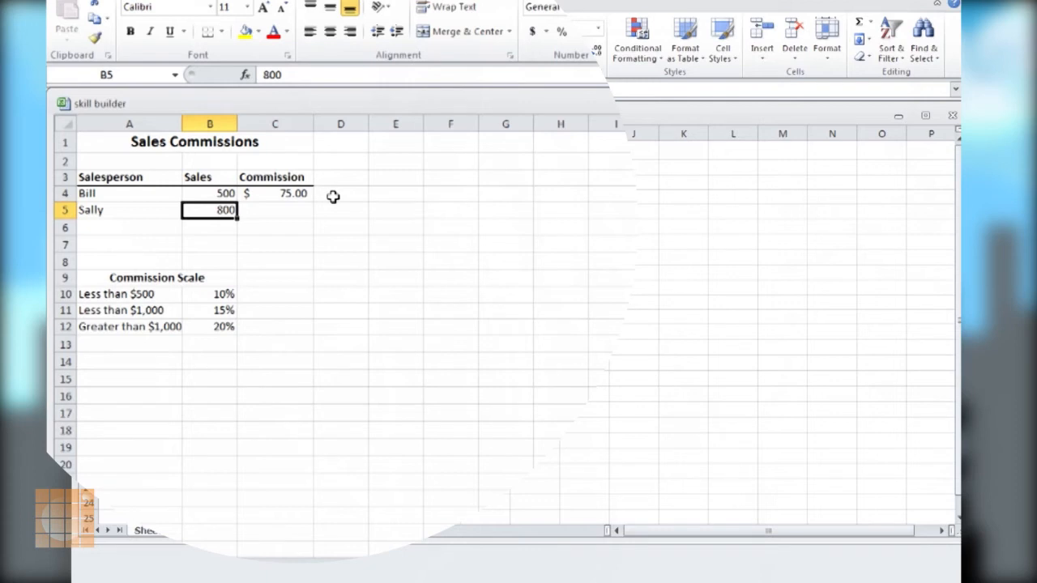
# Set the sales amount in B4 to 1000 to test the 20% tier, and check the commission in C4
pyautogui.click(227, 194)
pyautogui.write('1000')
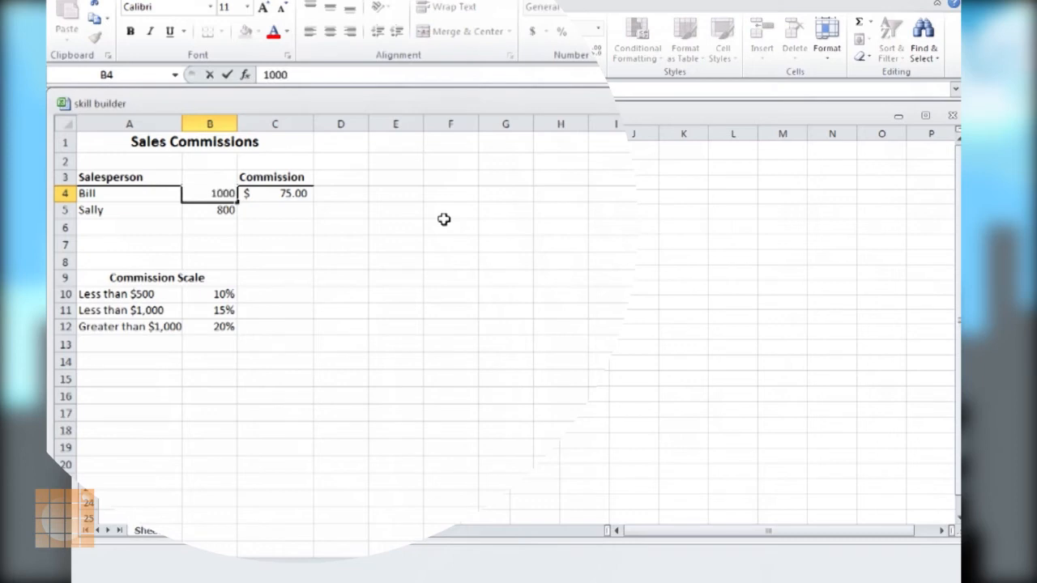
pyautogui.press('Return')
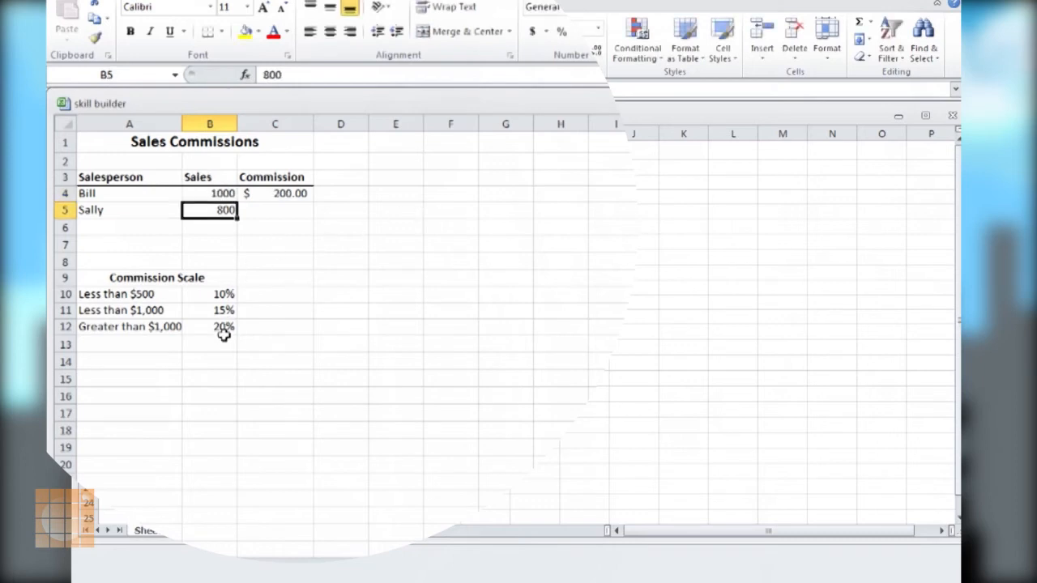
pyautogui.click(276, 198)
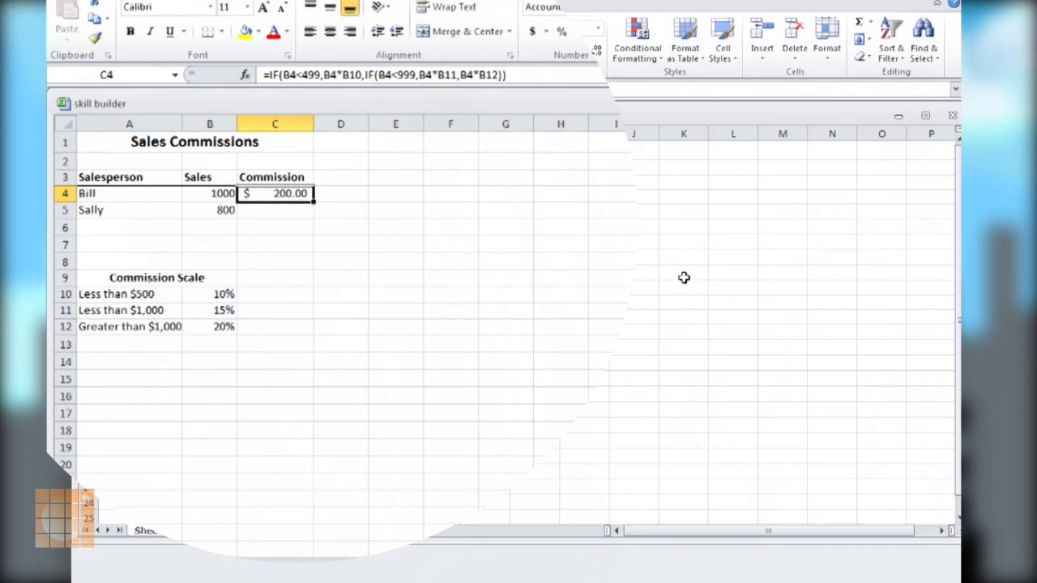
# Set the sales amount in B4 to 750 to test the middle commission tier
pyautogui.click(218, 199)
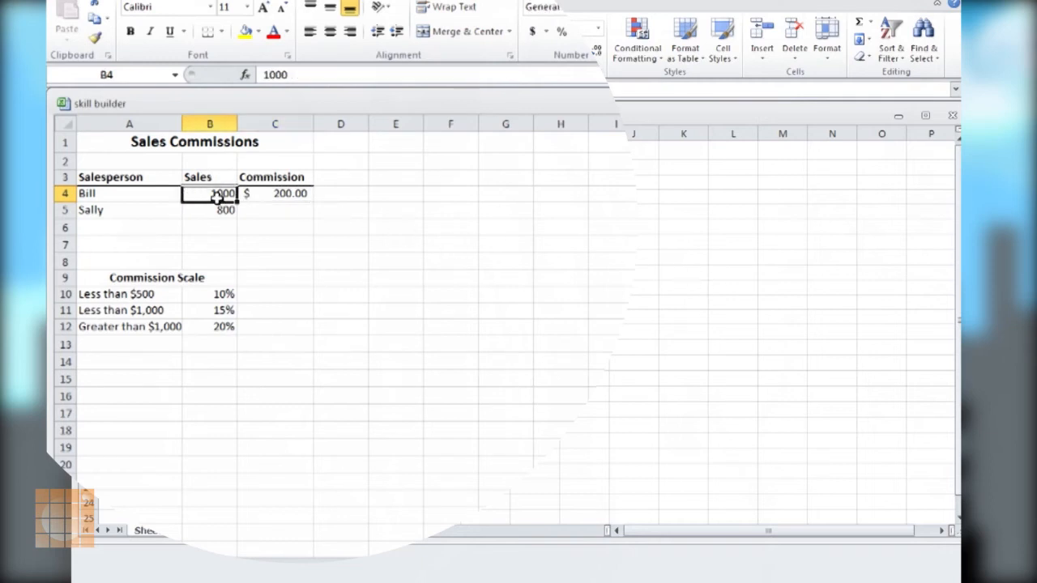
pyautogui.write('750')
pyautogui.press('Return')
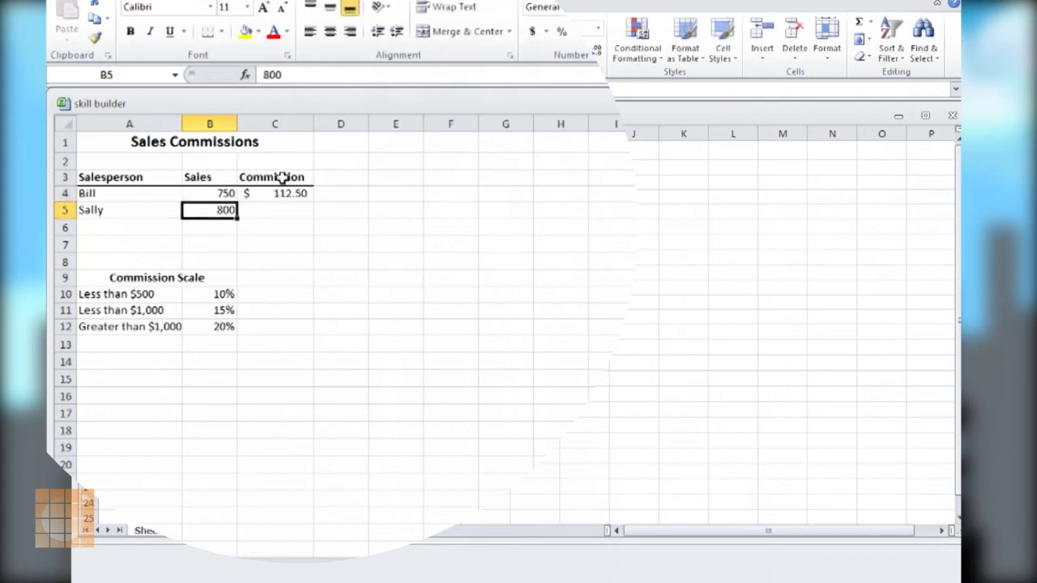
# Set the sales amount in B4 to 100 to test the lowest commission tier
pyautogui.press('Up')
pyautogui.write('100')
pyautogui.press('Return')
# Make the commission rate references in the C4 formula absolute as $B$10, $B$11 and $B$12
pyautogui.press('Up')
pyautogui.press('Right')
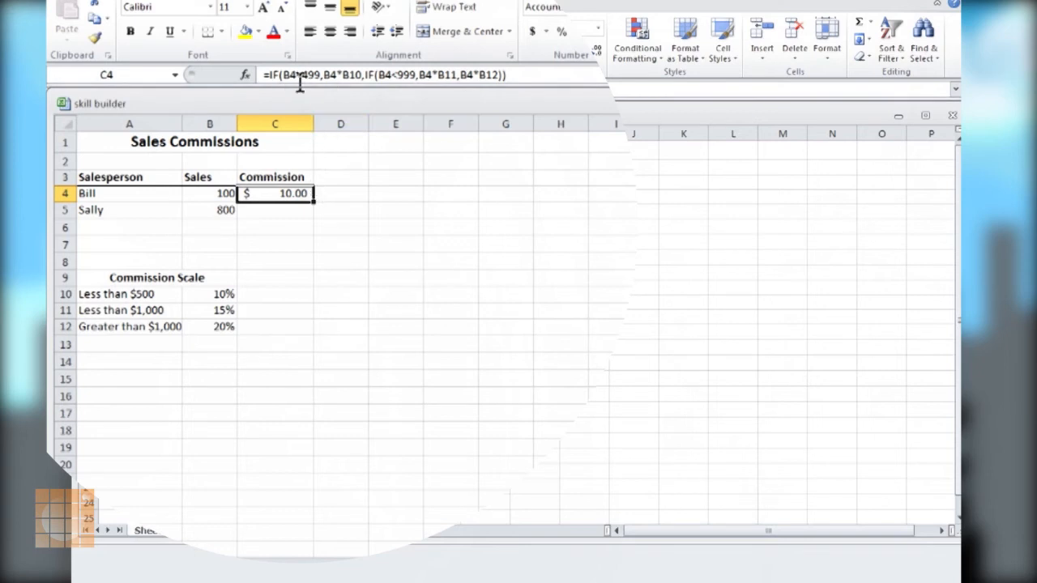
pyautogui.click(347, 79)
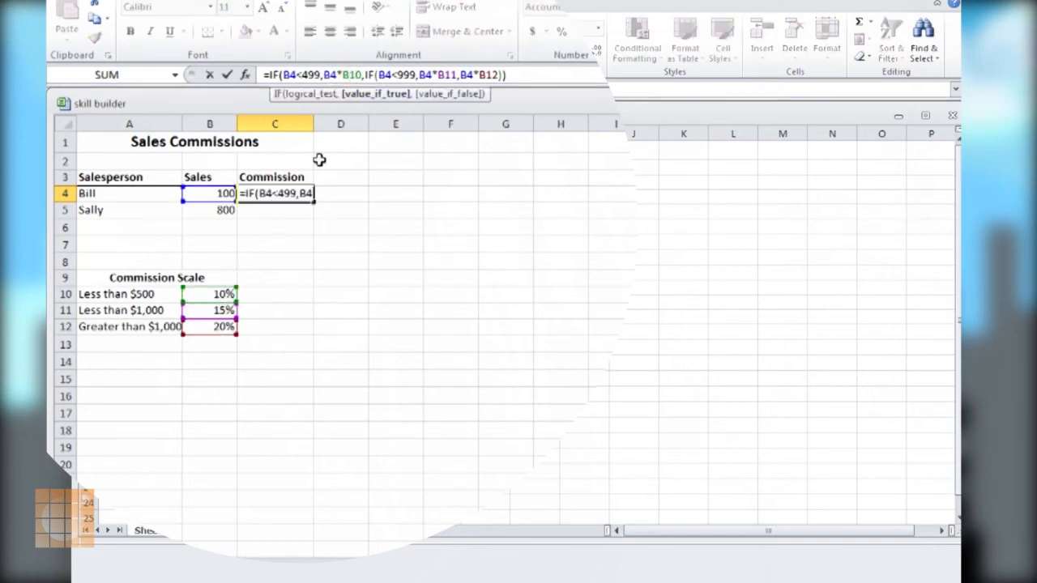
pyautogui.click(349, 74)
pyautogui.press('F4')
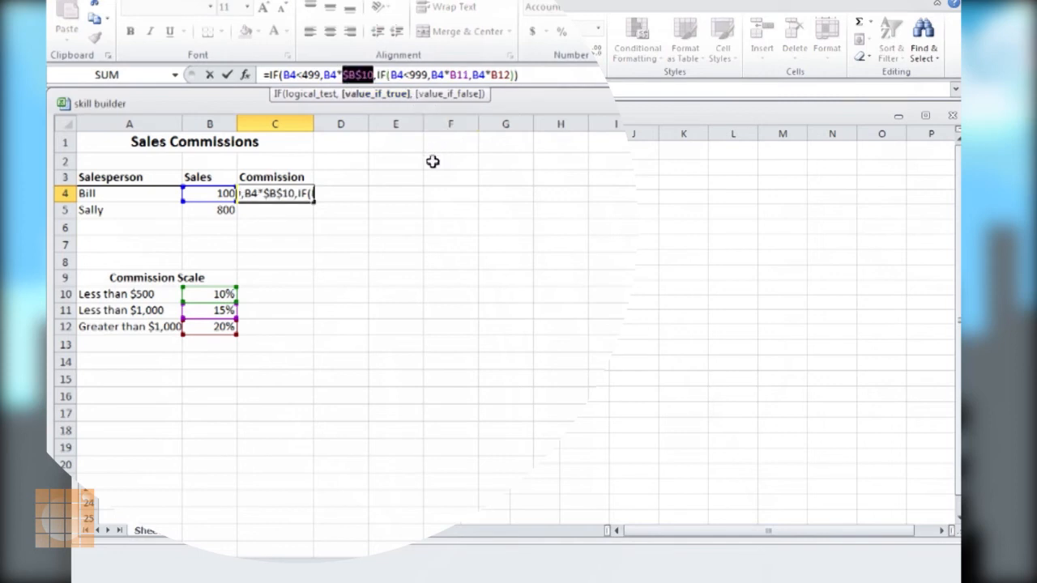
pyautogui.click(348, 75)
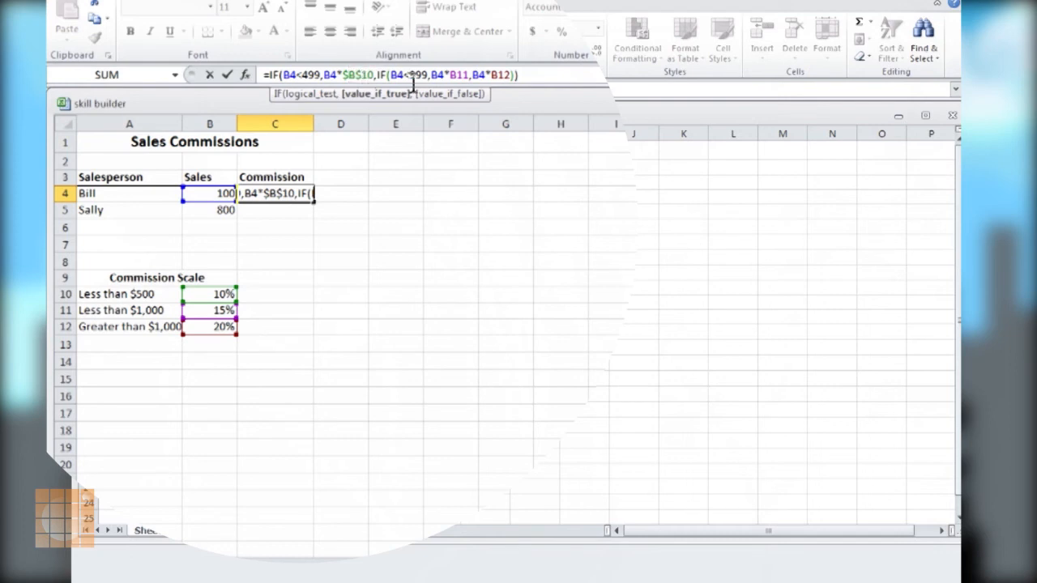
pyautogui.click(463, 75)
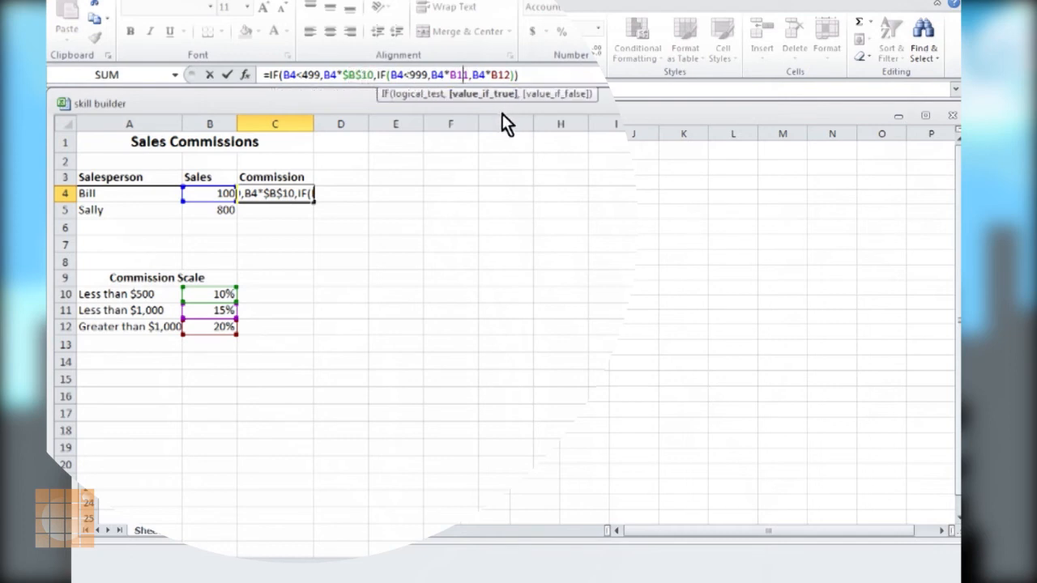
pyautogui.press('F4')
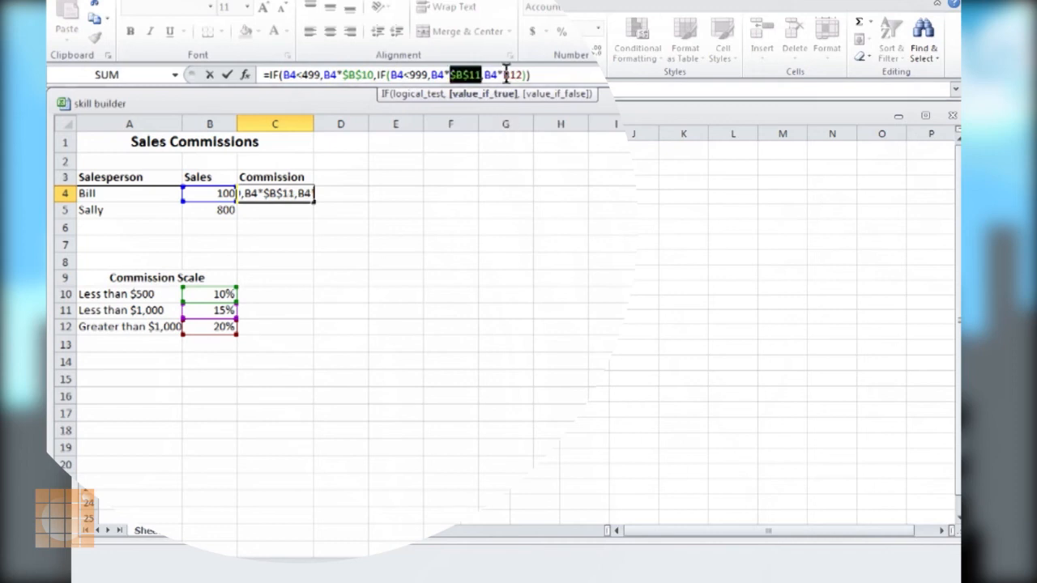
pyautogui.click(505, 74)
pyautogui.press('F4')
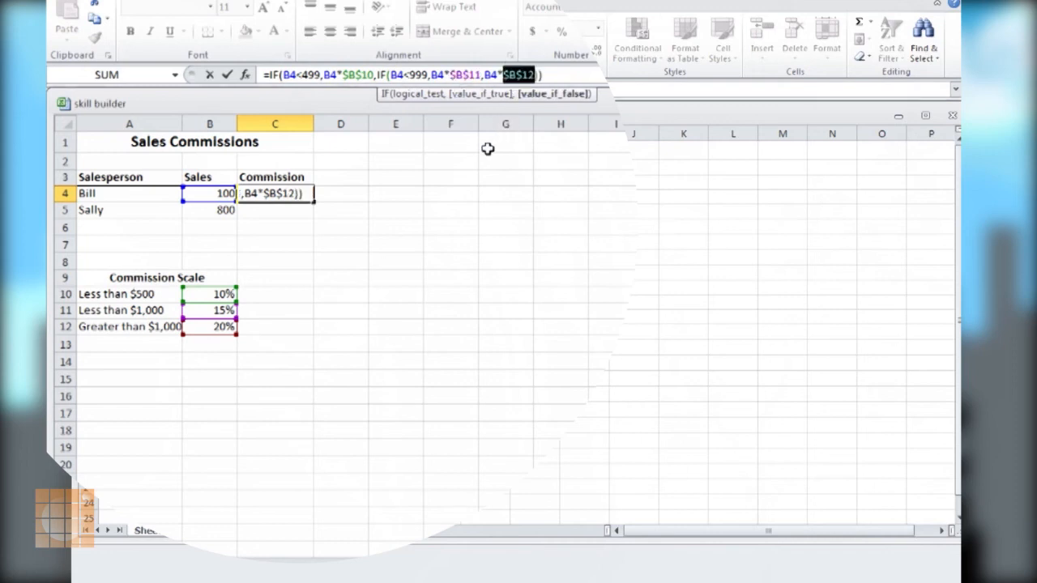
pyautogui.click(550, 74)
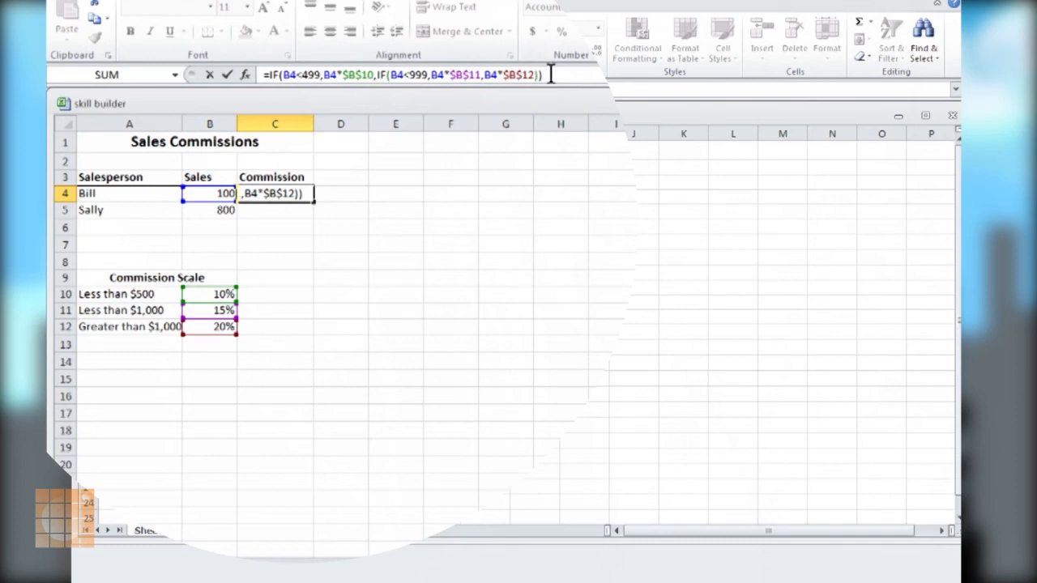
pyautogui.press('Return')
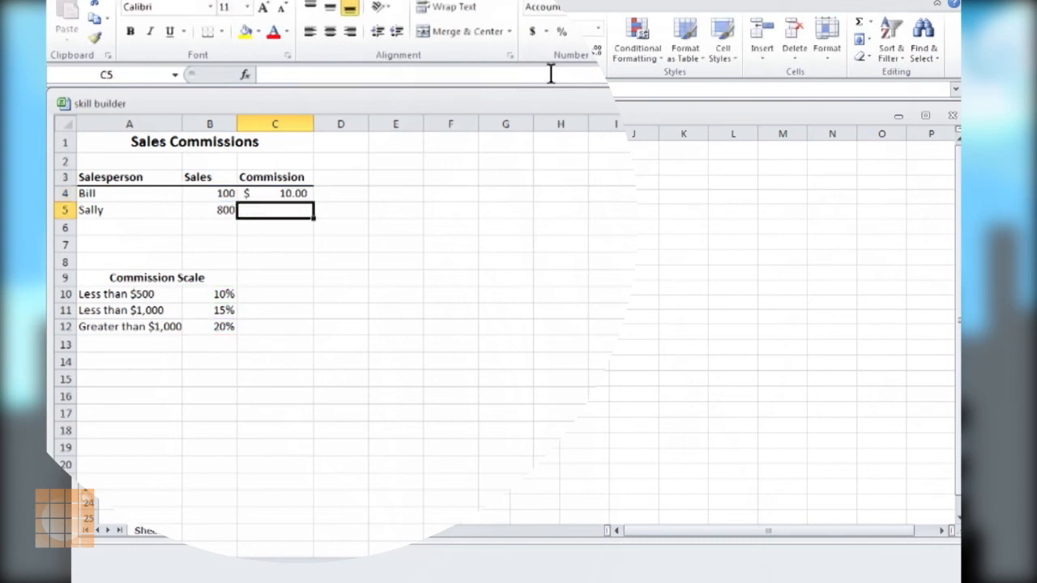
# Copy the commission formula from C4 down to C5, and re-enter B5 as the reference in its first logical test
pyautogui.click(295, 194)
pyautogui.moveTo(314, 201); pyautogui.dragTo(314, 216)
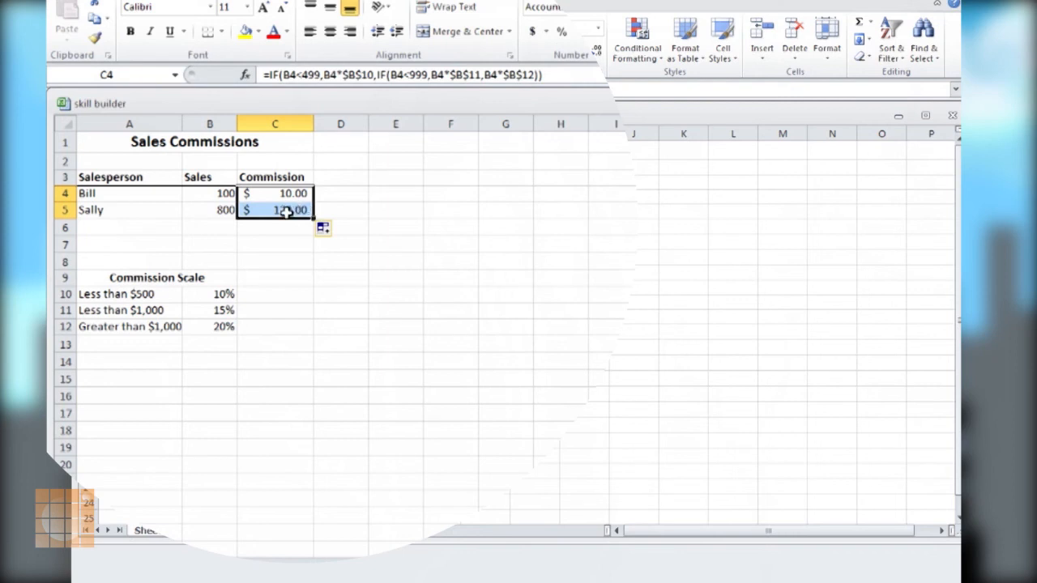
pyautogui.click(286, 211)
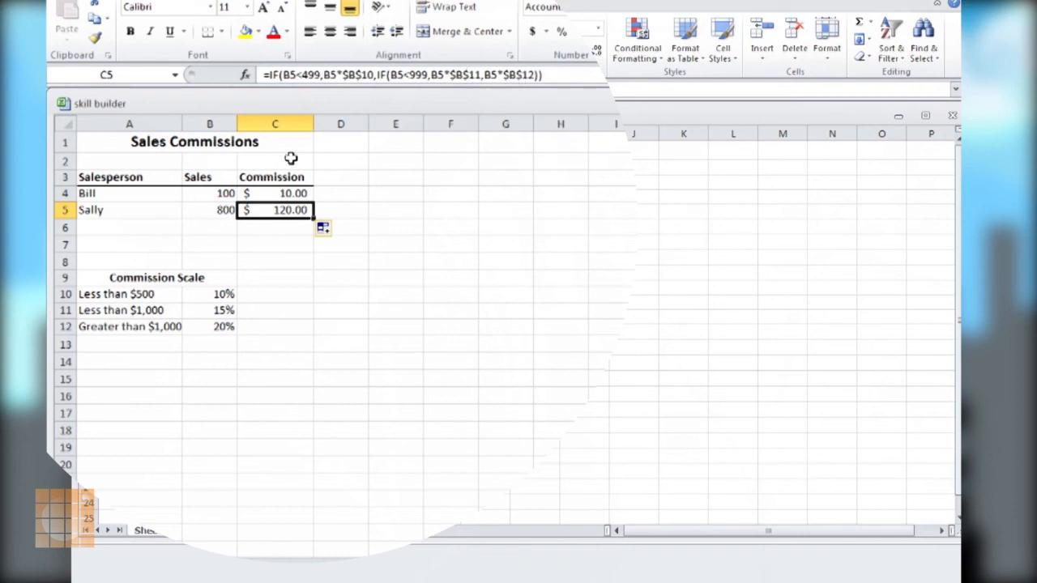
pyautogui.moveTo(296, 77); pyautogui.dragTo(284, 80)
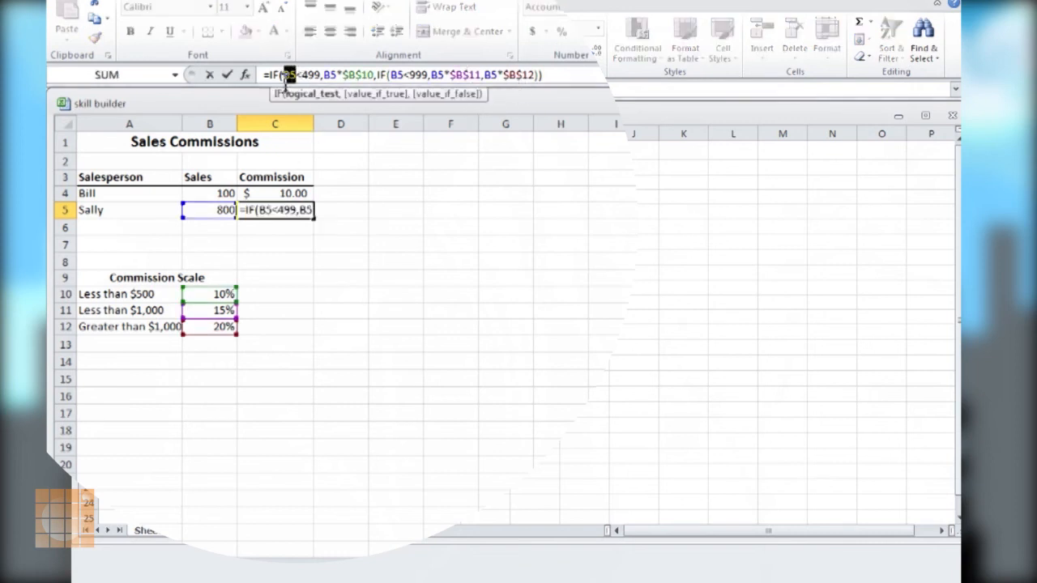
pyautogui.click(209, 209)
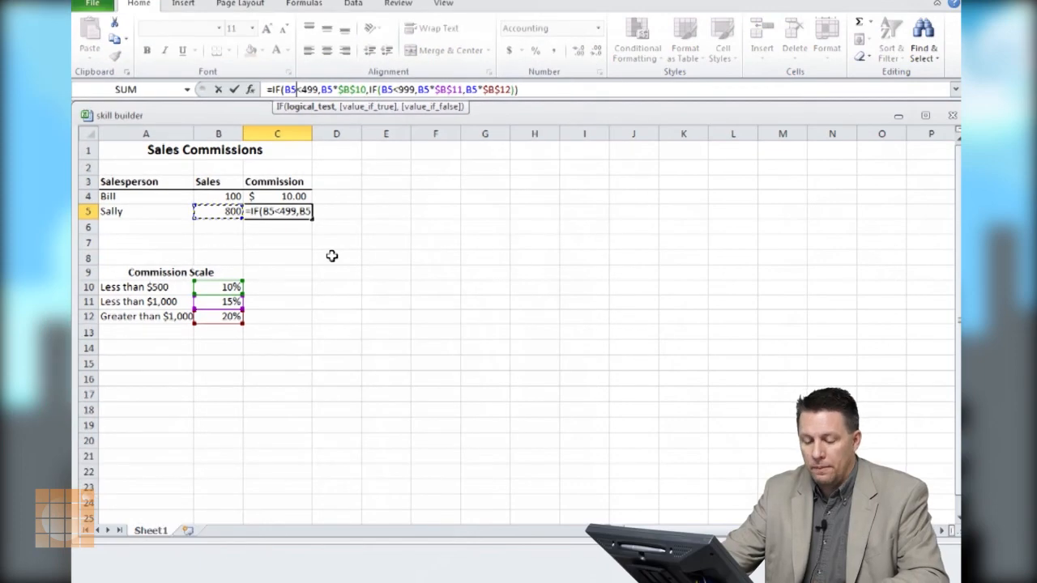
pyautogui.hotkey('ctrl', 'Return')
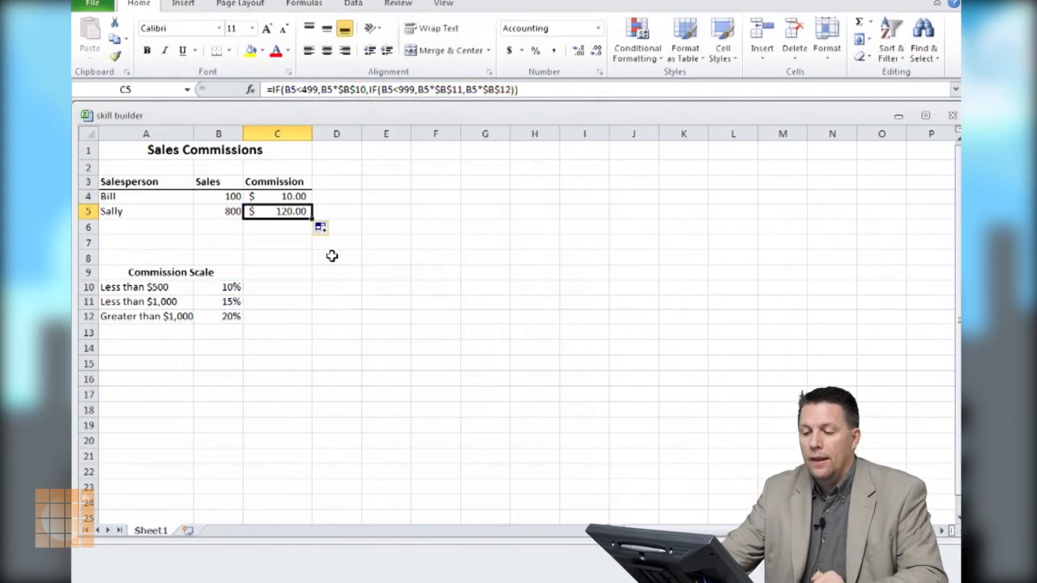
pyautogui.click(289, 197)
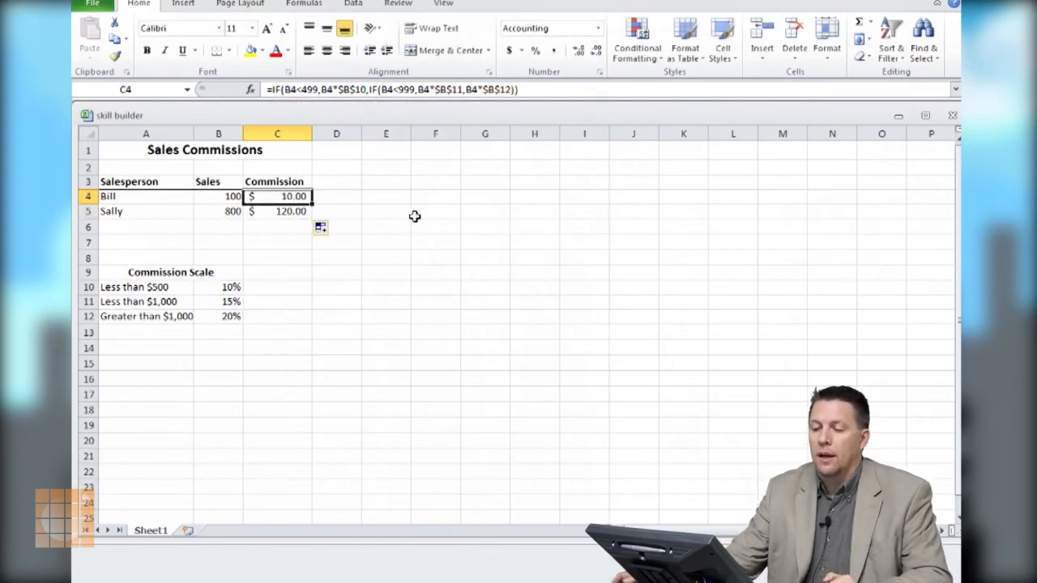